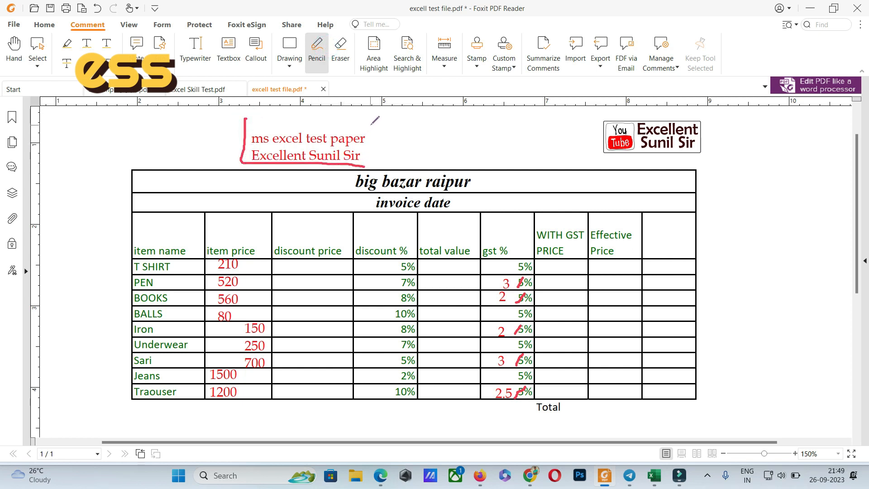
Mark up the test paper in pencil around its title and along the total value, with-GST price and effective price columns.
{"action": "mouse_move", "coordinate": [370, 124]}
{"action": "left_mouse_down"}
{"action": "mouse_move", "coordinate": [371, 164]}
{"action": "mouse_move", "coordinate": [401, 154]}
{"action": "left_mouse_up"}
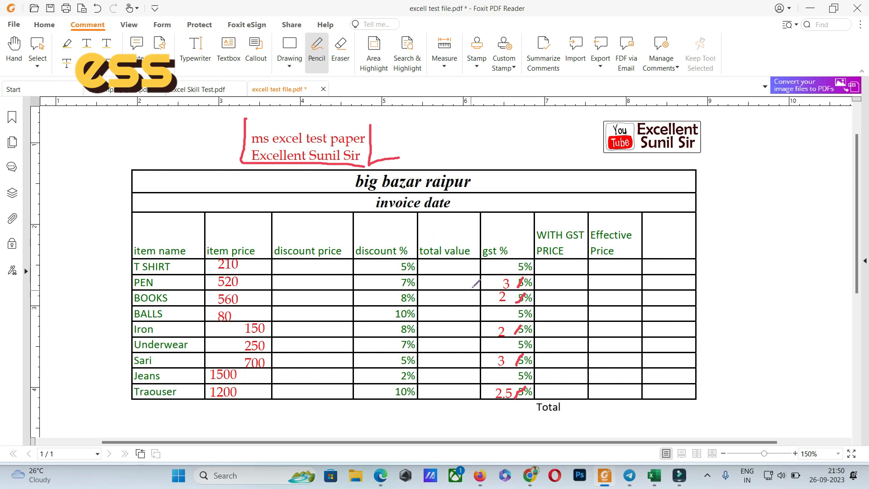
{"action": "left_click_drag", "start_coordinate": [428, 271], "coordinate": [451, 263]}
{"action": "left_click_drag", "start_coordinate": [546, 261], "coordinate": [565, 266]}
{"action": "mouse_move", "coordinate": [451, 271]}
{"action": "left_mouse_down"}
{"action": "mouse_move", "coordinate": [498, 298]}
{"action": "mouse_move", "coordinate": [547, 279]}
{"action": "left_mouse_up"}
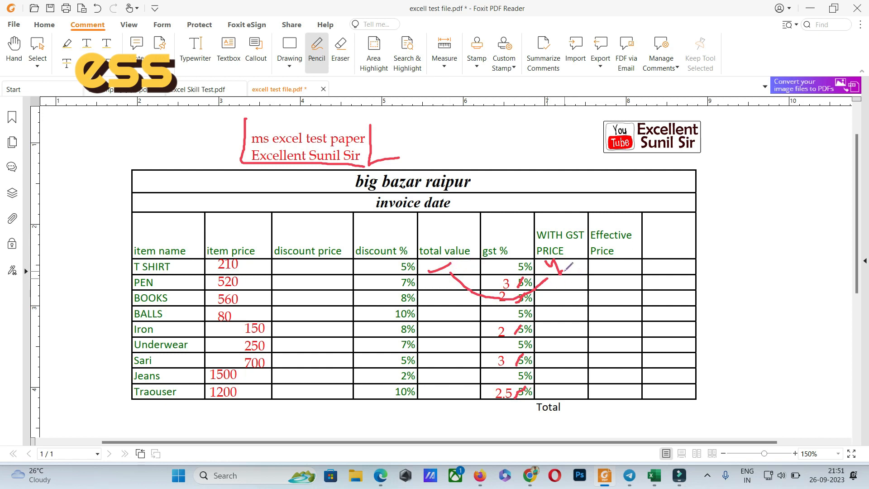
{"action": "mouse_move", "coordinate": [597, 262]}
{"action": "left_mouse_down"}
{"action": "mouse_move", "coordinate": [593, 273]}
{"action": "mouse_move", "coordinate": [596, 262]}
{"action": "left_mouse_up"}
{"action": "mouse_move", "coordinate": [611, 267]}
{"action": "left_mouse_down"}
{"action": "mouse_move", "coordinate": [623, 391]}
{"action": "mouse_move", "coordinate": [629, 377]}
{"action": "left_mouse_up"}
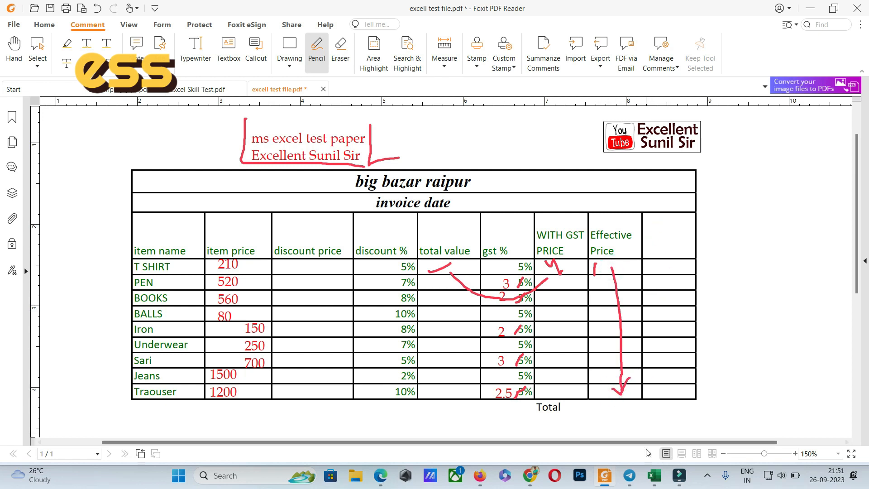
Switch to the Excel workbook and fill the invoice table range B6:J15 with light grey.
{"action": "left_click", "coordinate": [659, 475]}
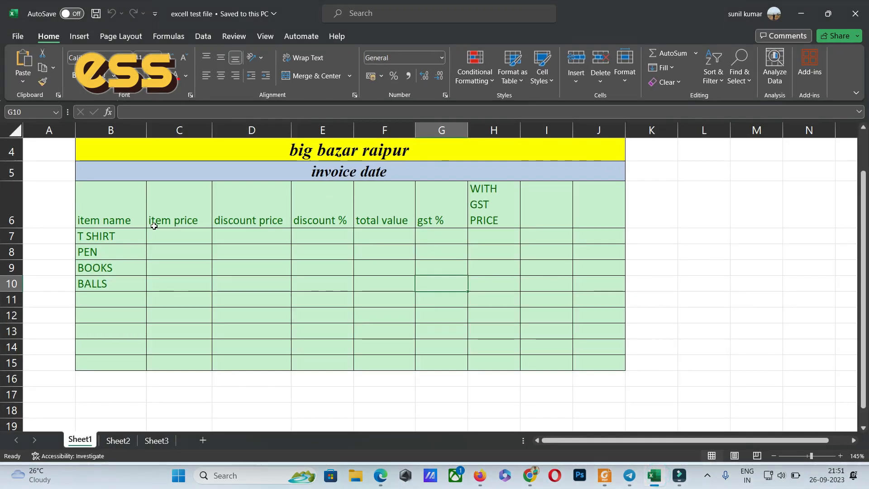
{"action": "left_click", "coordinate": [121, 208]}
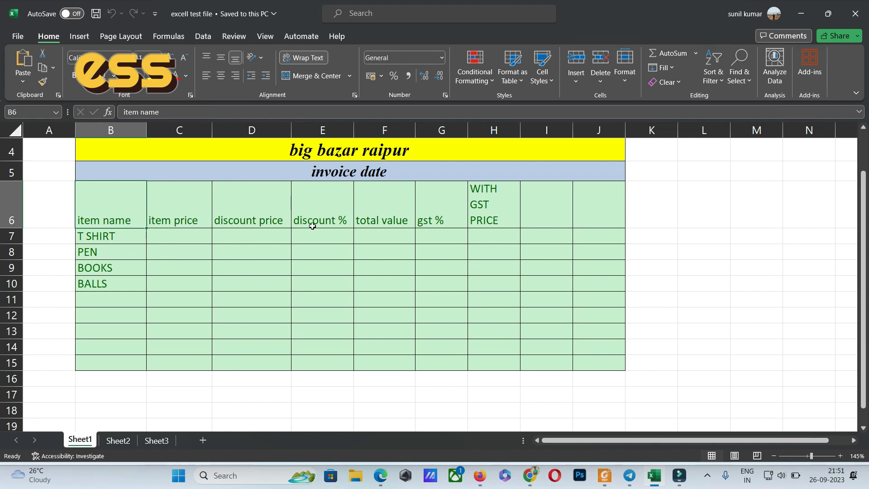
{"action": "left_click", "coordinate": [288, 279]}
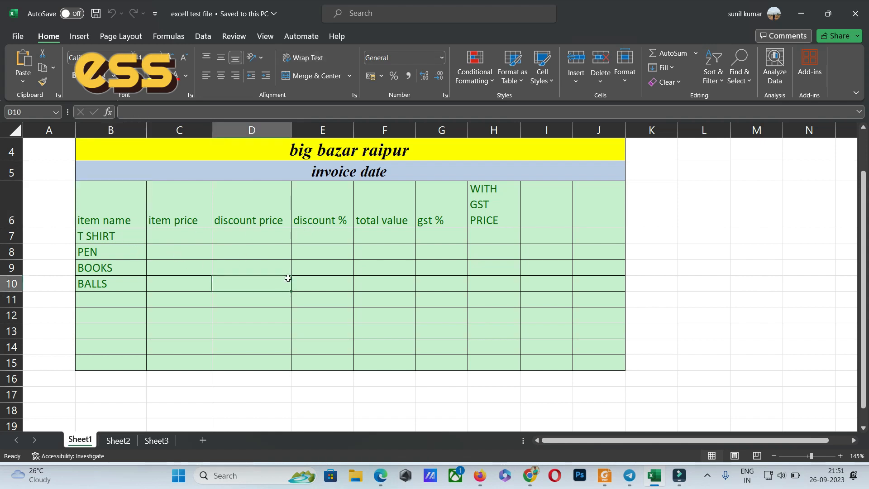
{"action": "left_click_drag", "start_coordinate": [111, 192], "coordinate": [620, 364]}
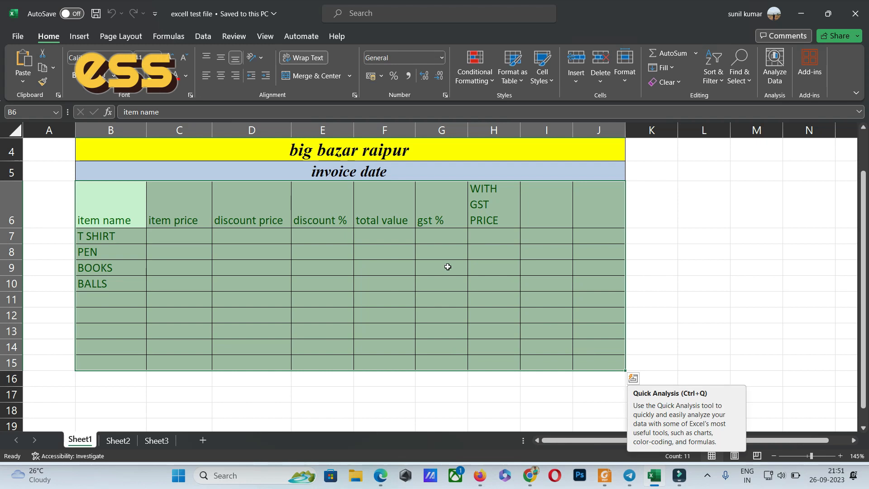
{"action": "left_click", "coordinate": [170, 76]}
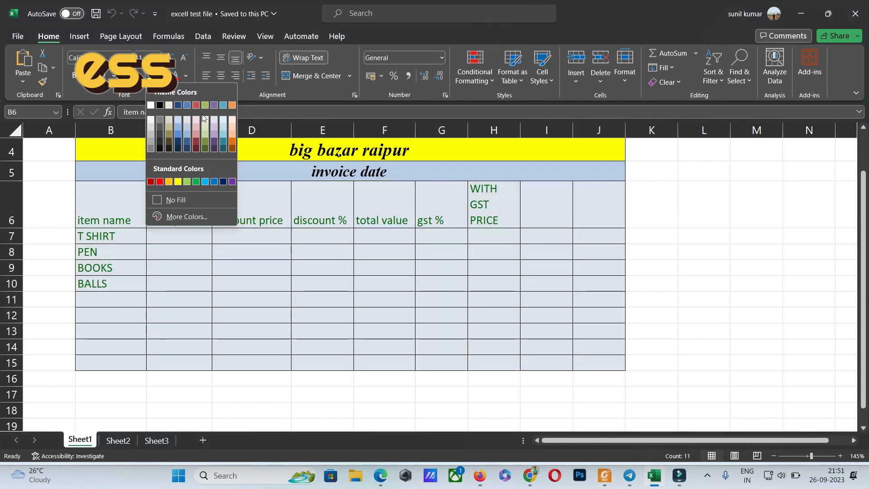
{"action": "left_click", "coordinate": [150, 119]}
{"action": "left_click", "coordinate": [179, 263]}
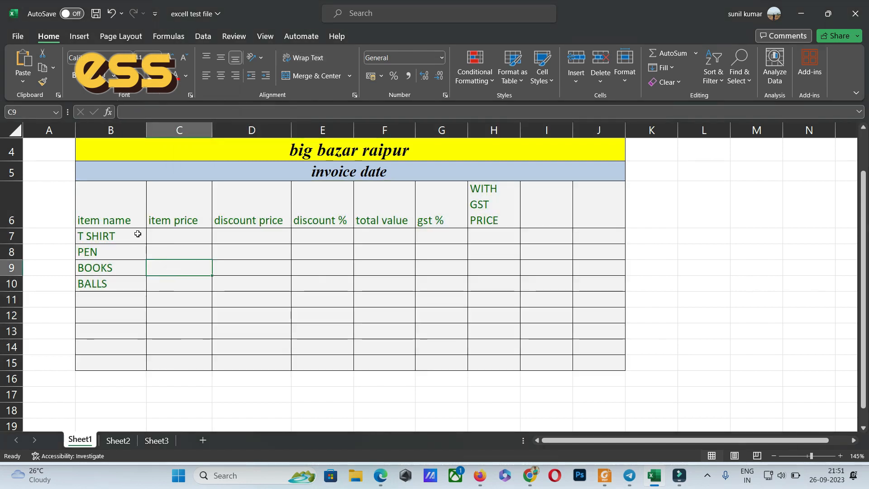
Enter the item names BALLS, iron, underwear, sari, jeans and trouser in cells B11 to B16.
{"action": "left_click", "coordinate": [106, 304]}
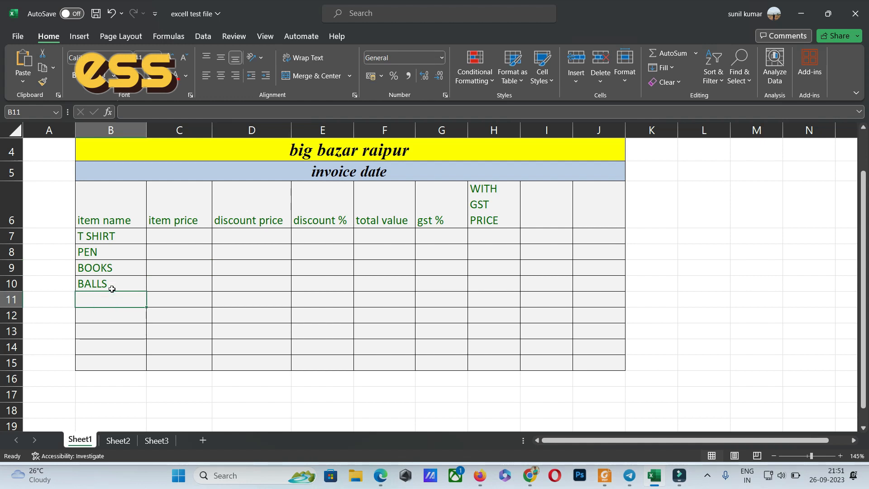
{"action": "type", "text": "ball"}
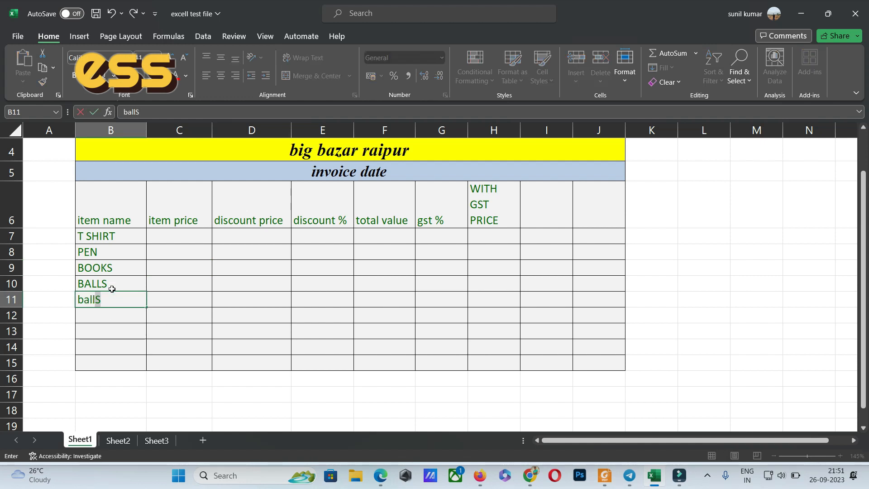
{"action": "key", "text": "Return"}
{"action": "type", "text": "iron"}
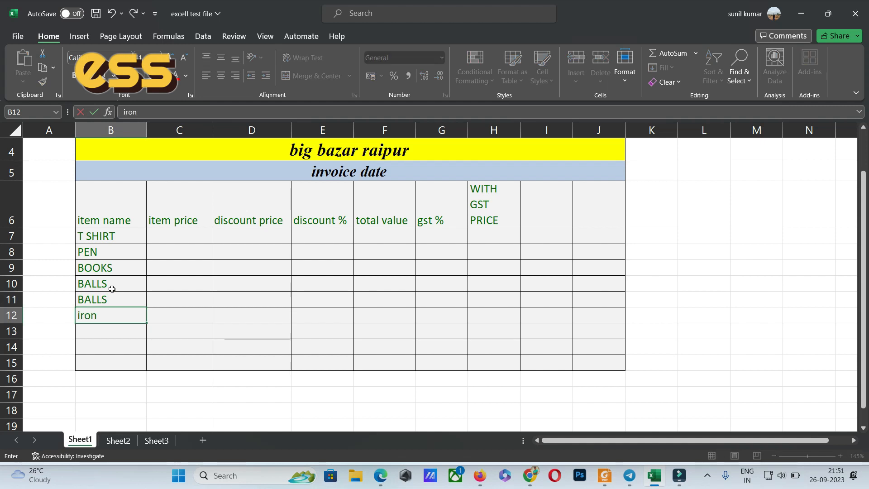
{"action": "key", "text": "Return"}
{"action": "type", "text": "underwear"}
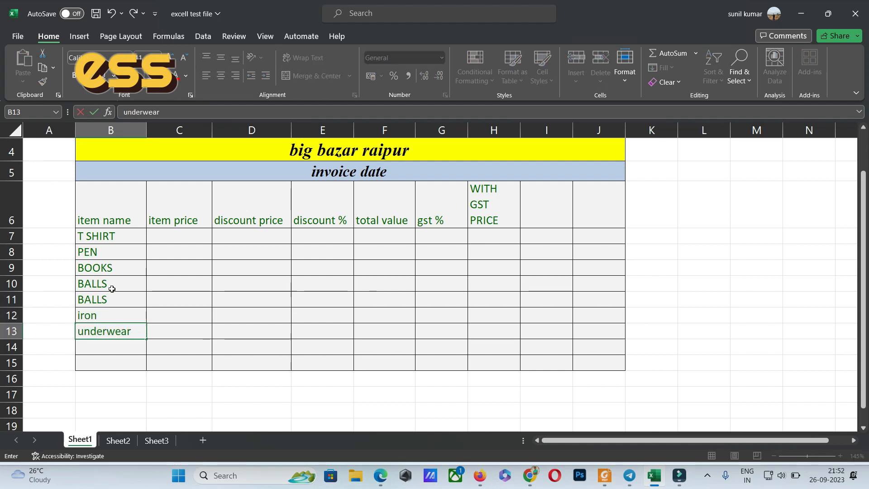
{"action": "key", "text": "Return"}
{"action": "type", "text": "sari"}
{"action": "key", "text": "Return"}
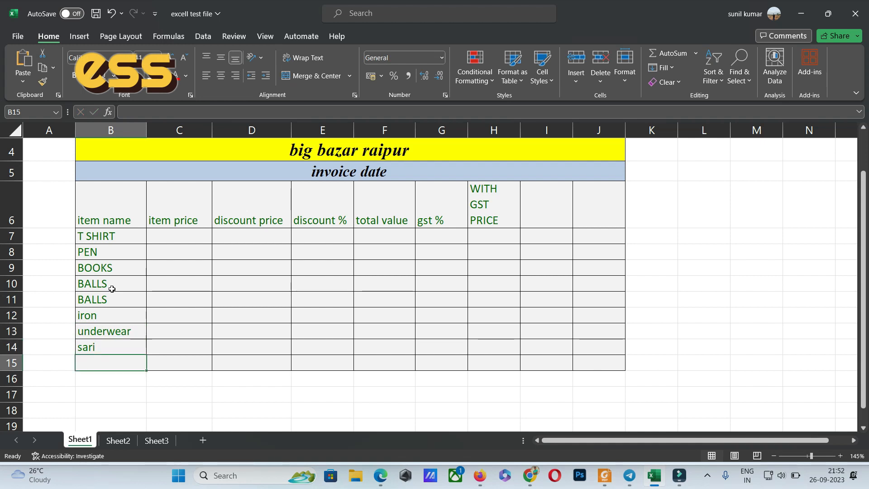
{"action": "type", "text": "jeans"}
{"action": "key", "text": "Return"}
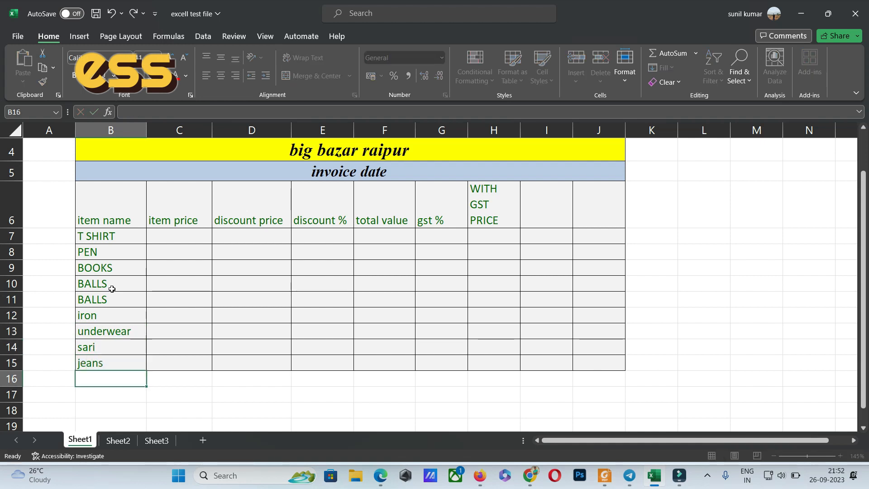
{"action": "type", "text": "trouser"}
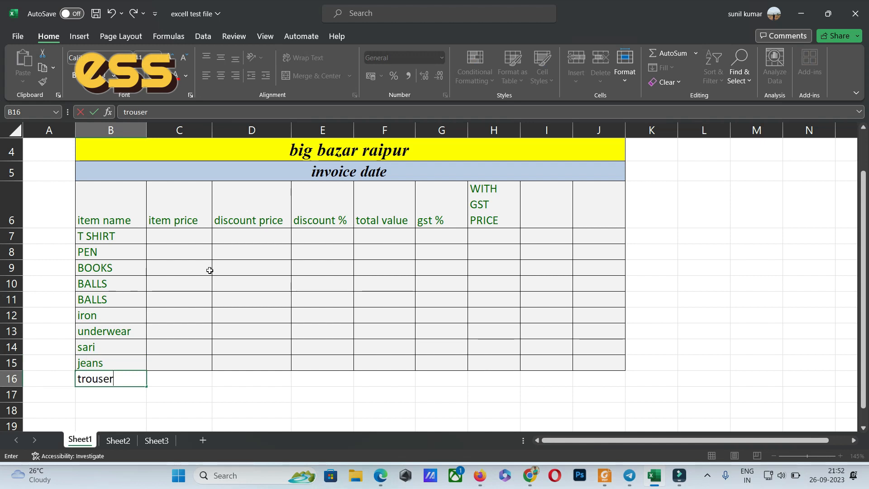
Enter the item prices 210, 520, 560 and 80 in cells C7 to C10.
{"action": "left_click", "coordinate": [181, 235]}
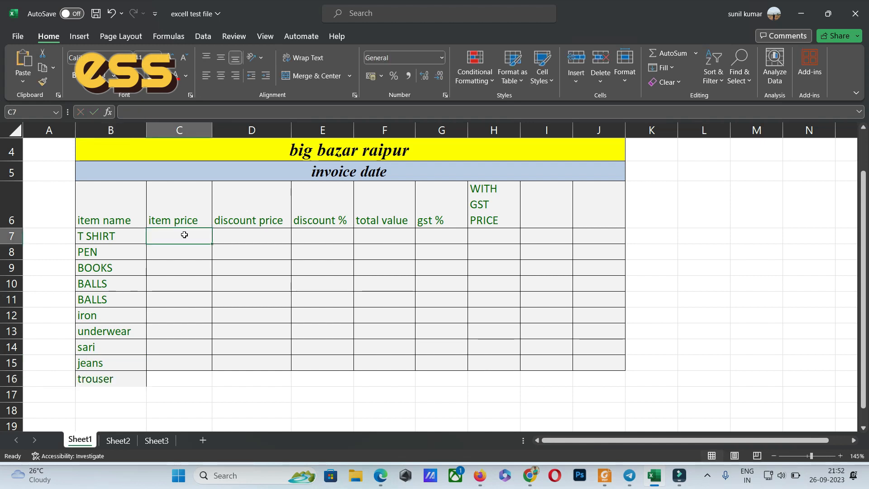
{"action": "type", "text": "210"}
{"action": "key", "text": "Return"}
{"action": "type", "text": "520"}
{"action": "key", "text": "Return"}
{"action": "type", "text": "560"}
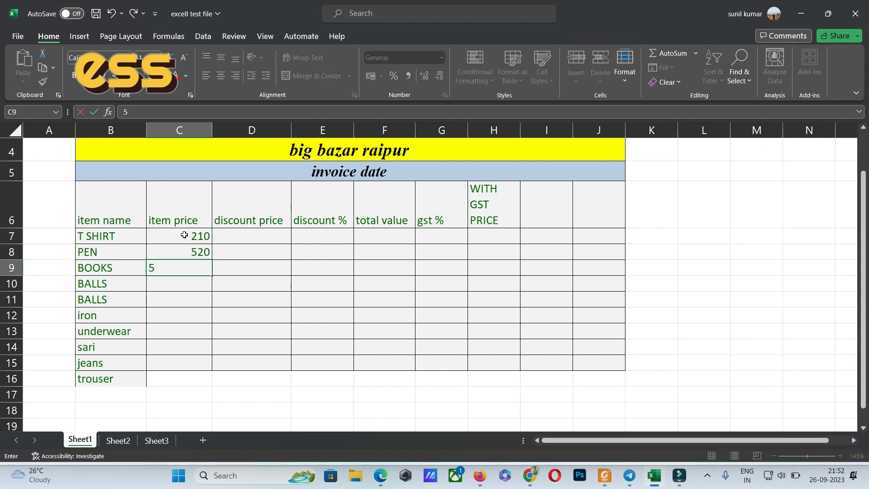
{"action": "key", "text": "Return"}
{"action": "type", "text": "80"}
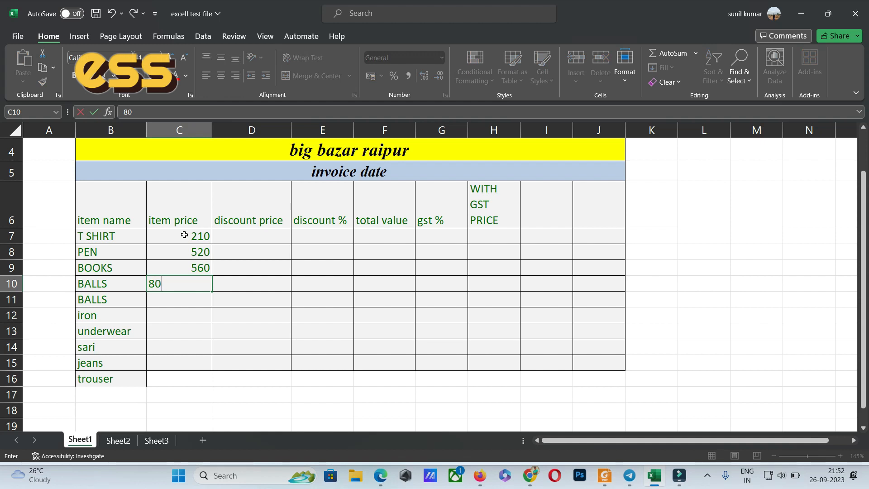
{"action": "key", "text": "Return"}
Enter the item prices 150, 250, 700, 1500 and 1200 in cells C11 to C15.
{"action": "type", "text": "150"}
{"action": "key", "text": "Return"}
{"action": "type", "text": "250"}
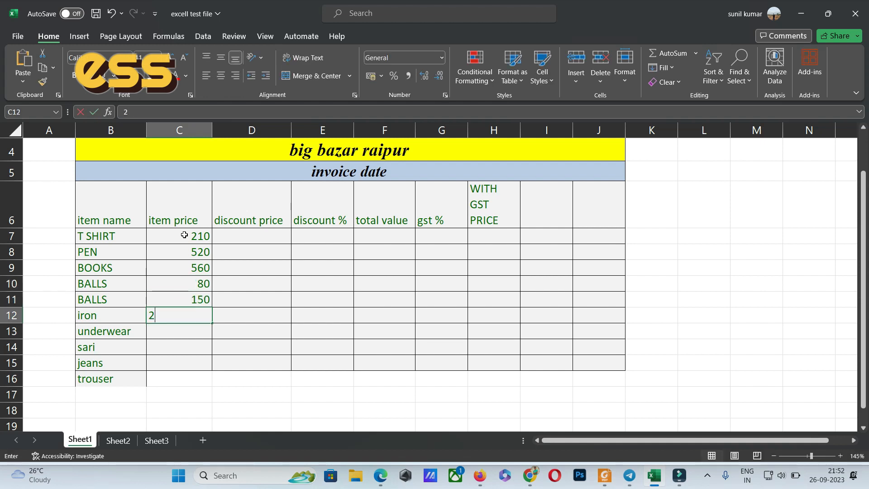
{"action": "key", "text": "Return"}
{"action": "type", "text": "700"}
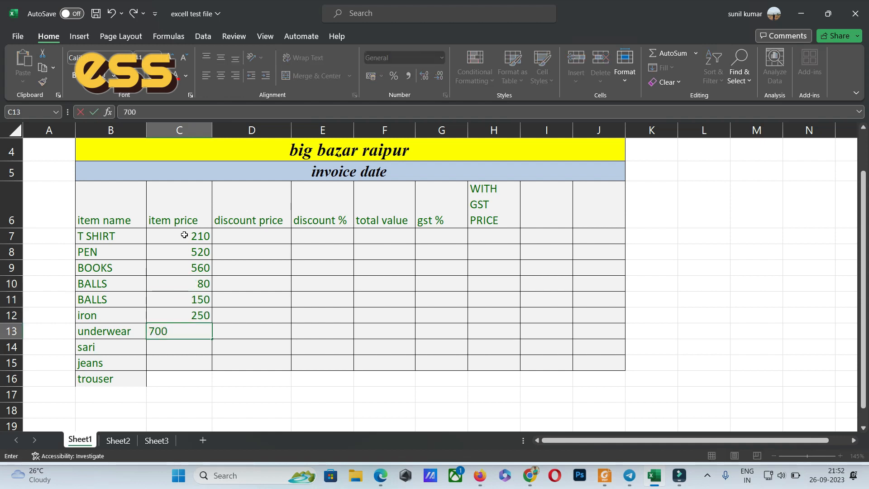
{"action": "key", "text": "Return"}
{"action": "type", "text": "1500"}
{"action": "key", "text": "Return"}
{"action": "type", "text": "1200"}
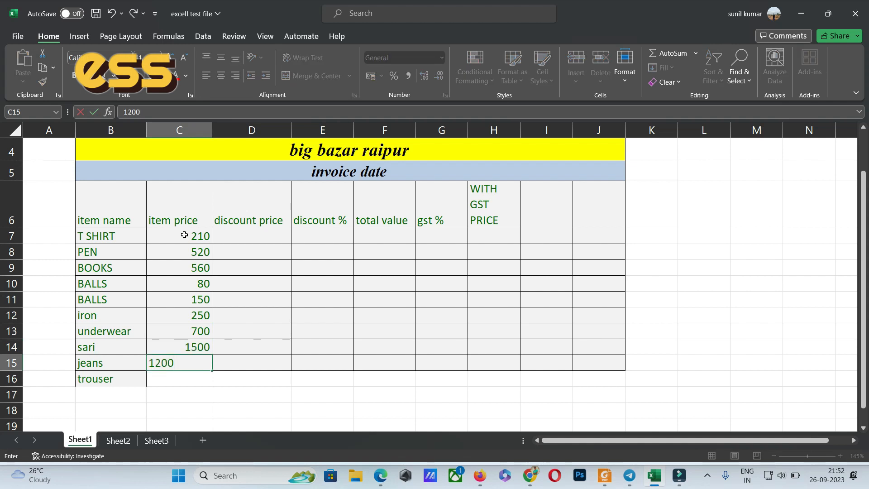
{"action": "key", "text": "Return"}
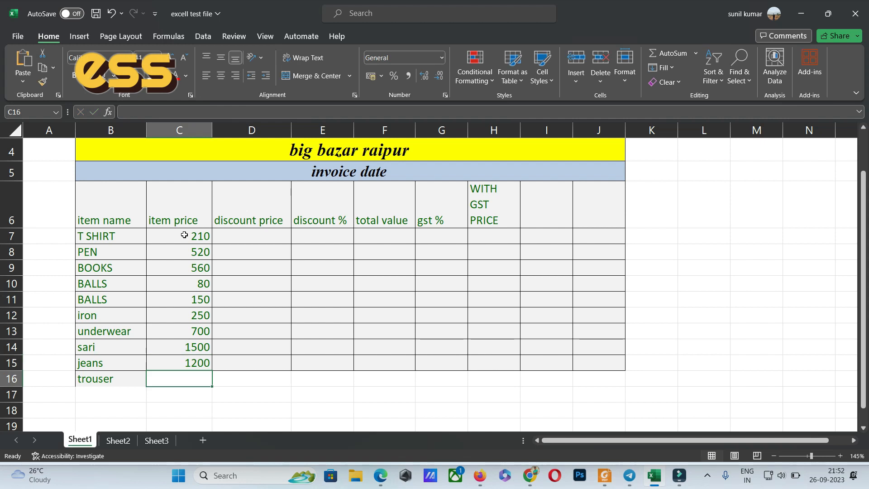
Enter the discount percentages 5, 7, 8 and 10 in cells E7 to E10.
{"action": "left_click", "coordinate": [319, 237]}
{"action": "type", "text": "5"}
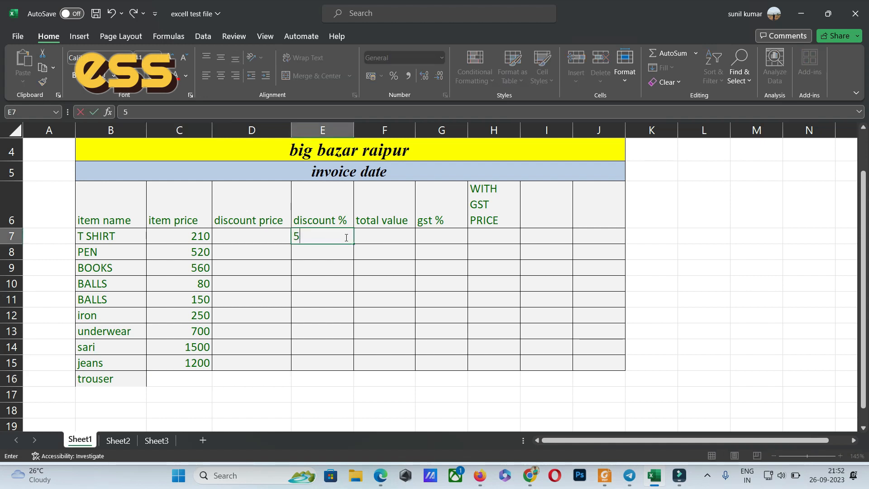
{"action": "key", "text": "Return"}
{"action": "type", "text": "7"}
{"action": "key", "text": "Return"}
{"action": "type", "text": "8"}
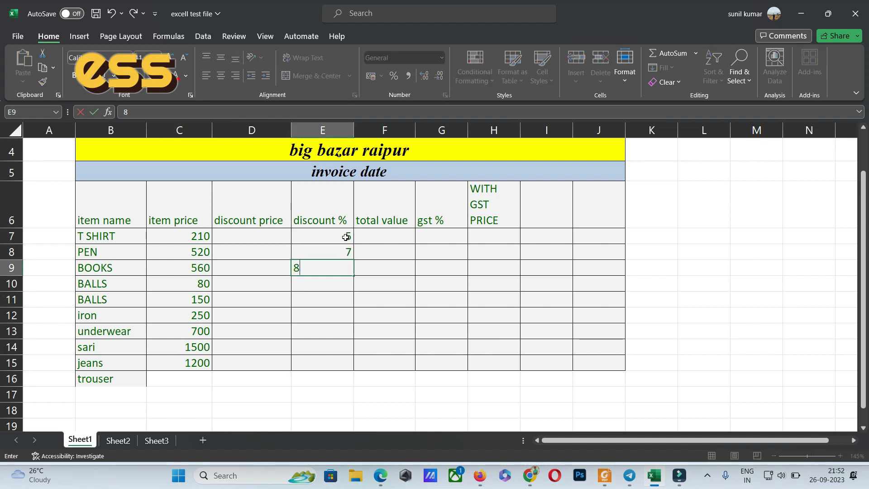
{"action": "key", "text": "Return"}
{"action": "type", "text": "10"}
{"action": "key", "text": "Return"}
Enter the discount percentages 8, 7, 5, 2 and 10 in cells E11 to E15.
{"action": "type", "text": "8"}
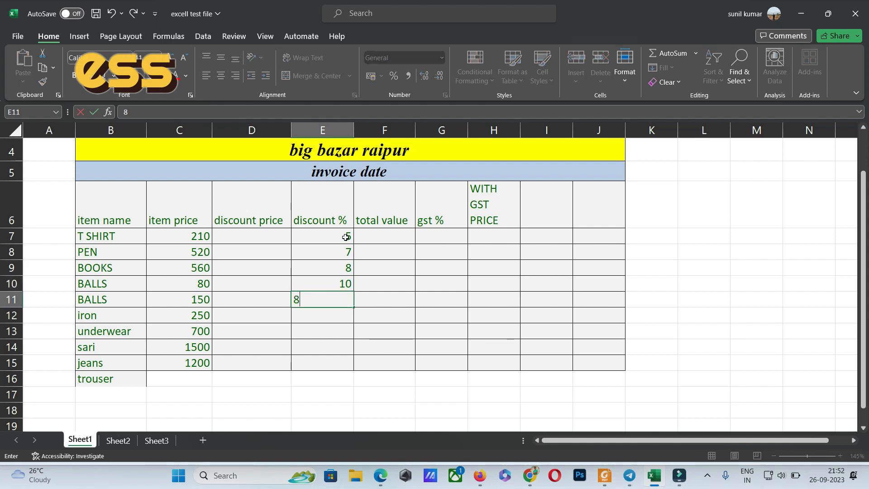
{"action": "key", "text": "Return"}
{"action": "type", "text": "7"}
{"action": "key", "text": "Return"}
{"action": "type", "text": "5"}
{"action": "key", "text": "Return"}
{"action": "type", "text": "2"}
{"action": "key", "text": "Return"}
{"action": "type", "text": "10"}
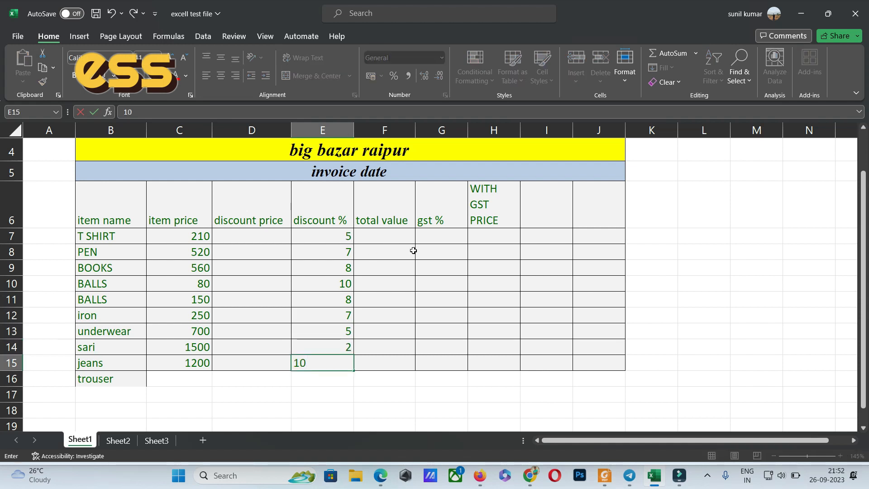
Enter the GST percentages 5, 3, 2 and 5 in cells G7 to G10.
{"action": "left_click", "coordinate": [442, 239]}
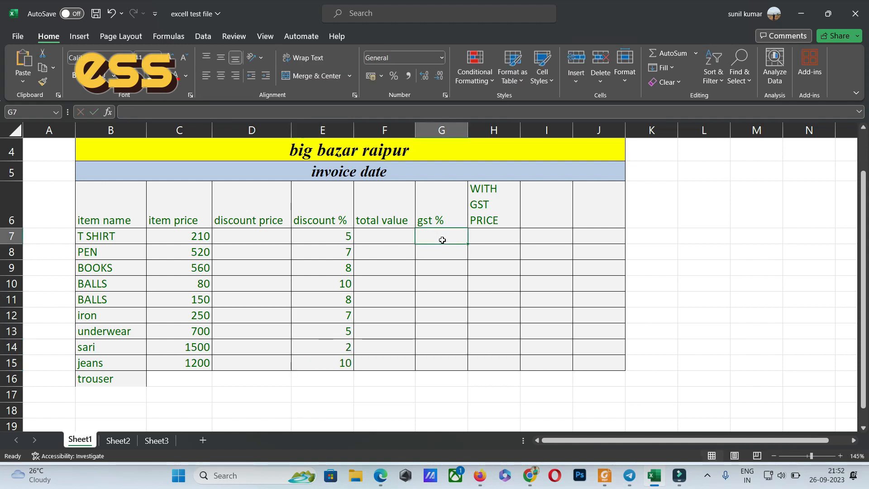
{"action": "type", "text": "5"}
{"action": "key", "text": "Return"}
{"action": "type", "text": "3"}
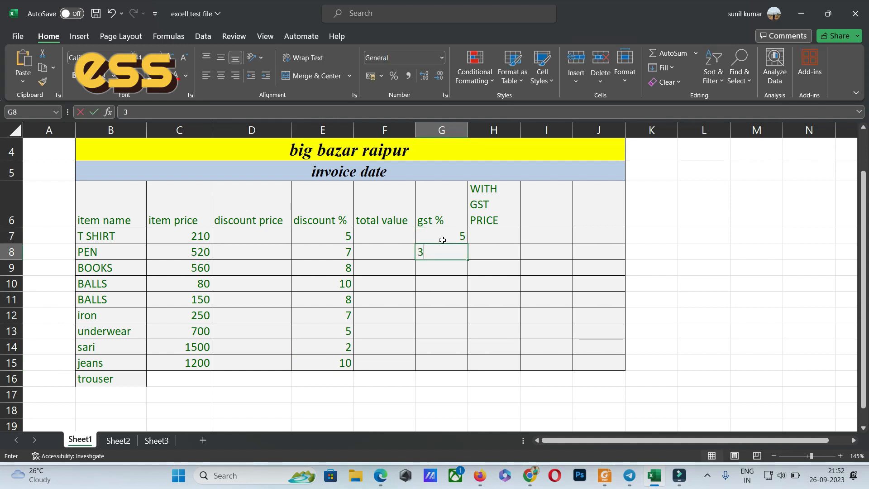
{"action": "key", "text": "Return"}
{"action": "type", "text": "2"}
{"action": "key", "text": "Return"}
{"action": "type", "text": "5"}
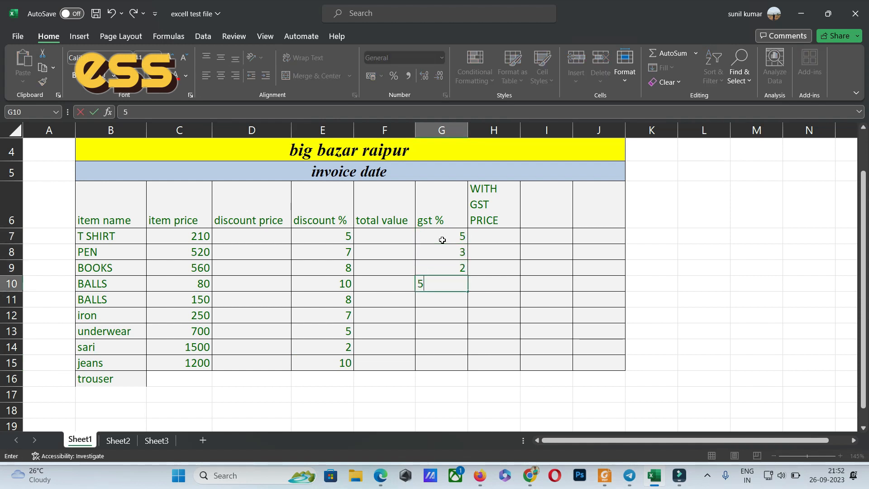
{"action": "key", "text": "Return"}
Enter the GST percentages 2, 3, 5 and 2.5 in cells G11 to G14.
{"action": "type", "text": "2"}
{"action": "key", "text": "Return"}
{"action": "type", "text": "3"}
{"action": "key", "text": "Return"}
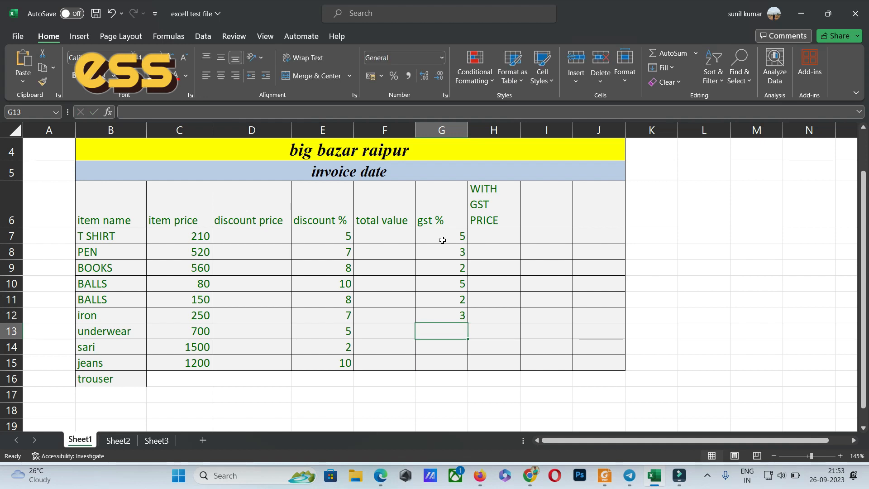
{"action": "type", "text": "5"}
{"action": "key", "text": "Return"}
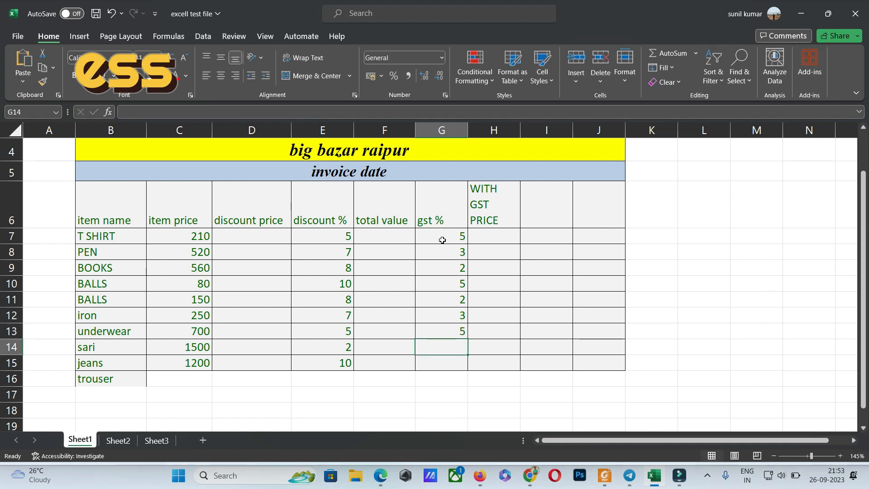
{"action": "type", "text": "2."}
{"action": "key", "text": "Return"}
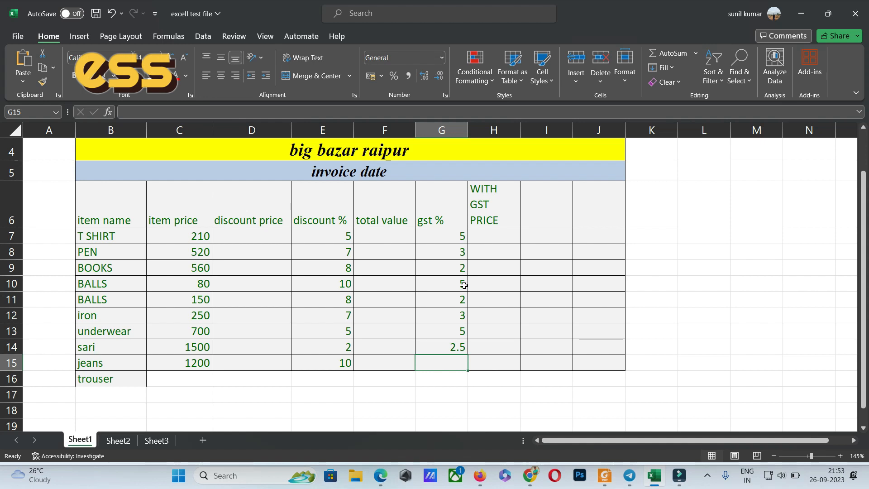
Enter the GST percentages 5, 3, 5 and 2.5 in cells G12 to G15.
{"action": "left_click", "coordinate": [463, 315]}
{"action": "type", "text": "5"}
{"action": "left_click", "coordinate": [462, 331]}
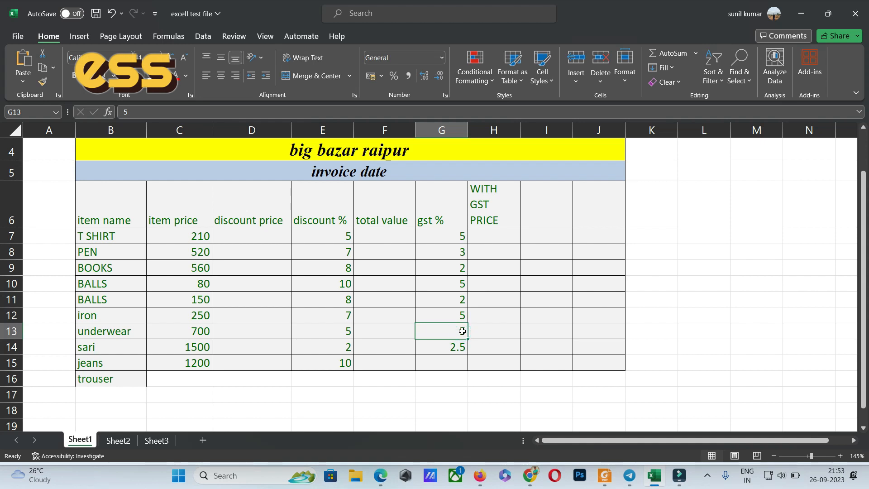
{"action": "type", "text": "3"}
{"action": "left_click", "coordinate": [460, 347]}
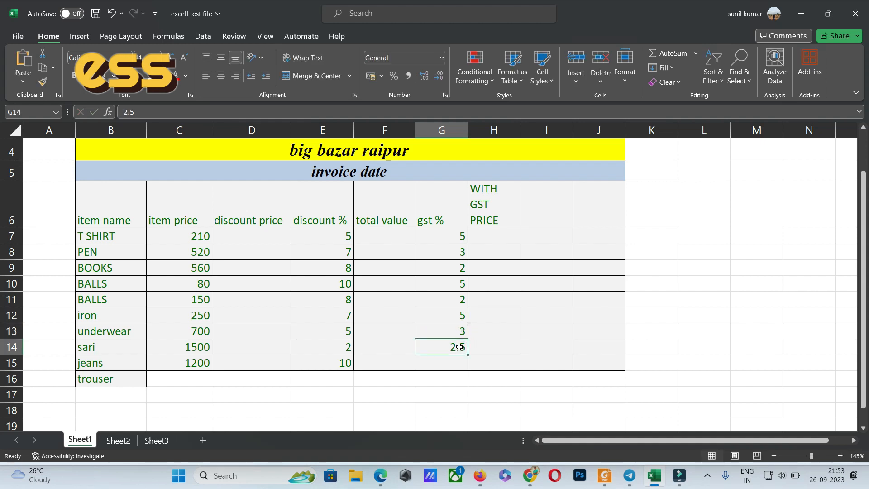
{"action": "type", "text": "5"}
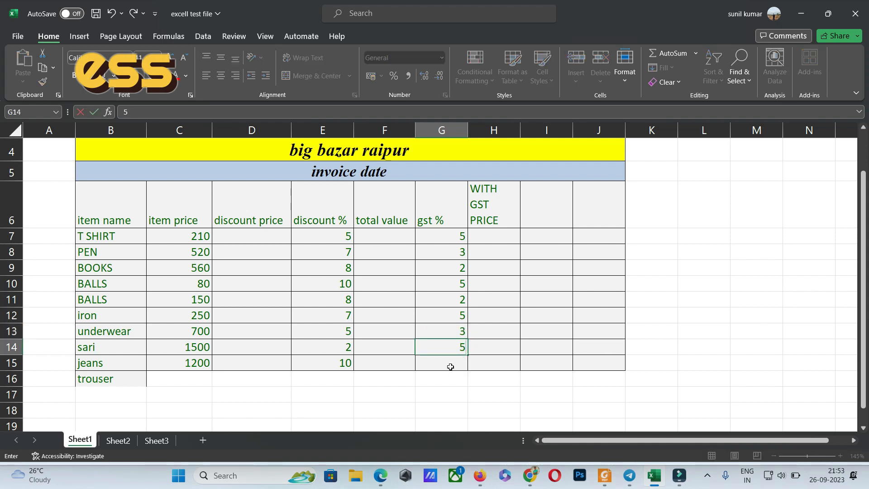
{"action": "left_click", "coordinate": [453, 362]}
{"action": "type", "text": "2.5"}
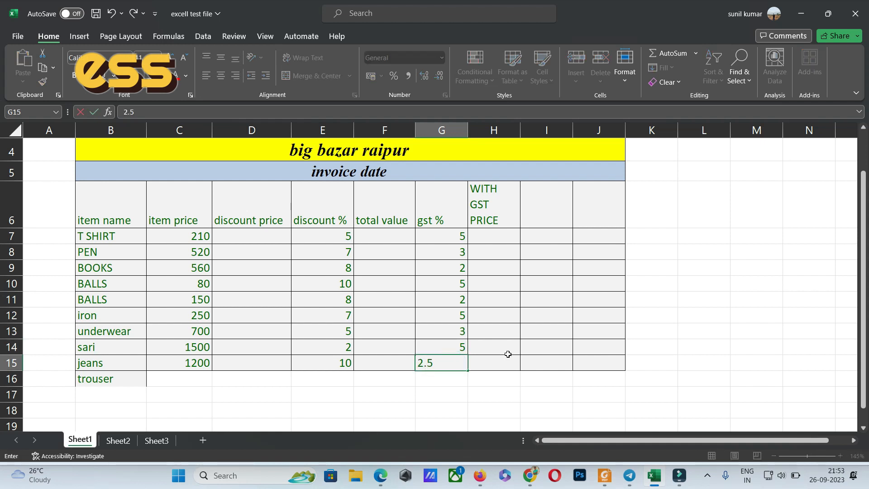
{"action": "left_click", "coordinate": [491, 285]}
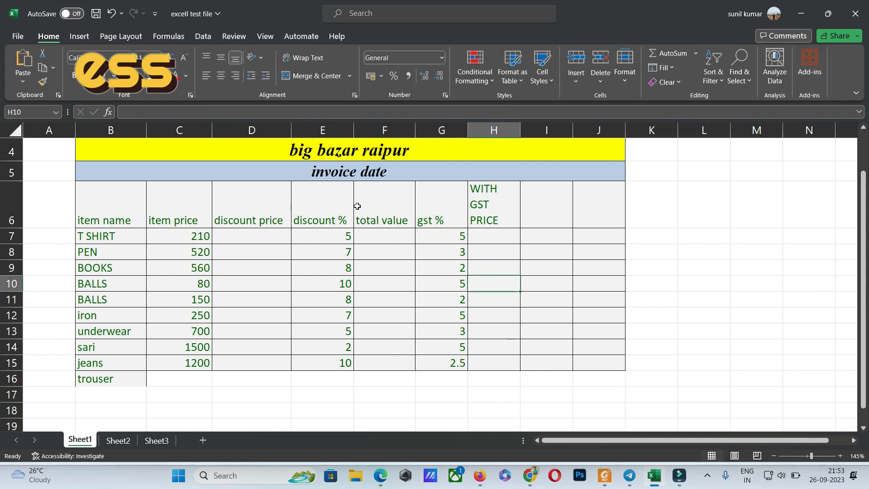
Calculate the T SHIRT discount price in cell D7 with the formula =(C7*5/100).
{"action": "left_click", "coordinate": [253, 238]}
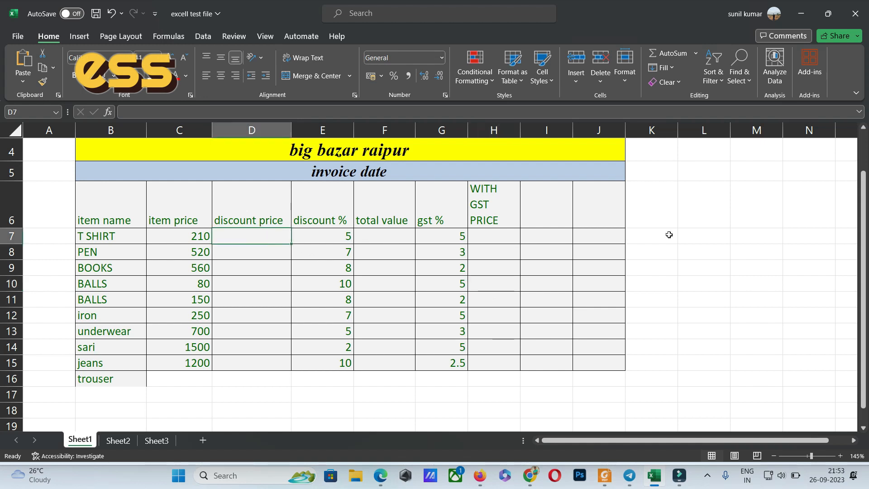
{"action": "type", "text": "="}
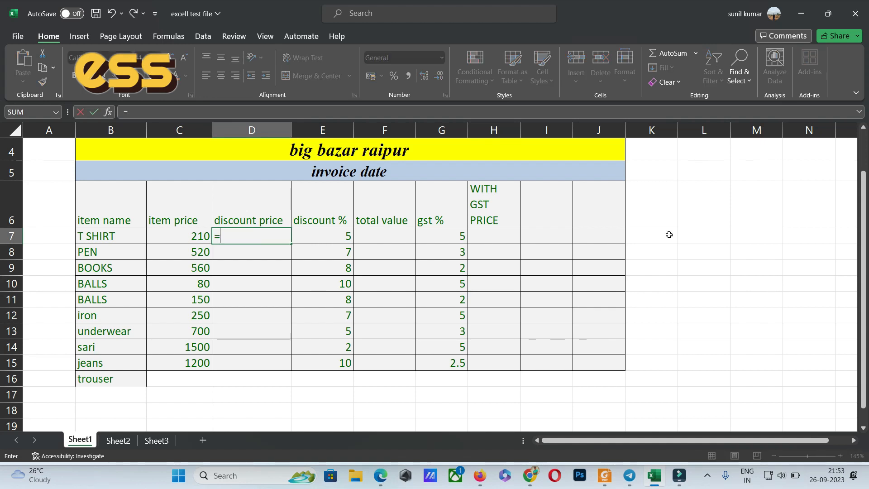
{"action": "type", "text": "(c"}
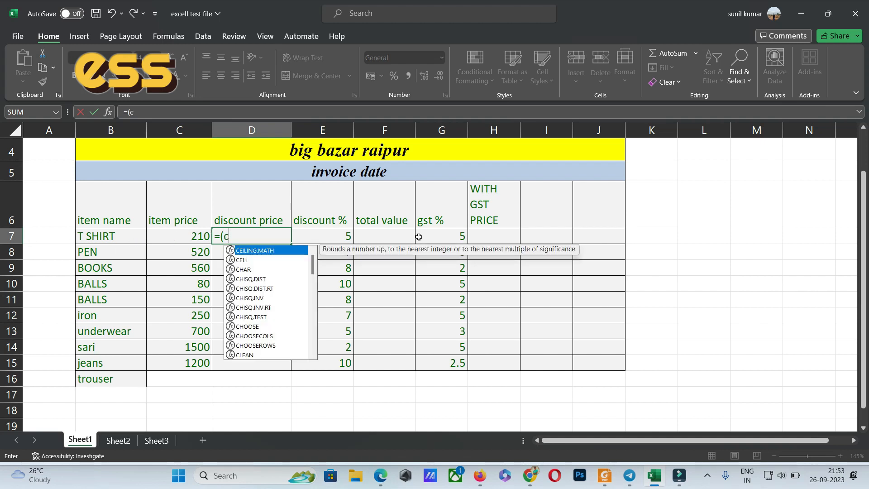
{"action": "type", "text": "7"}
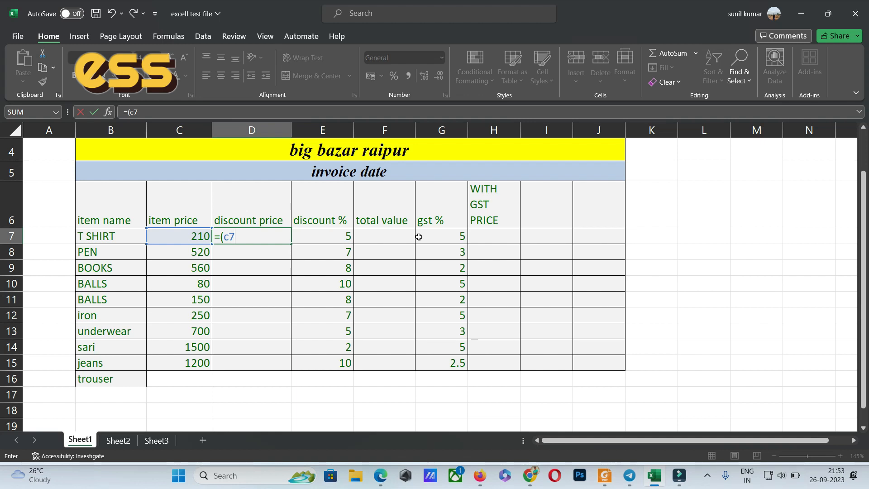
{"action": "type", "text": "*"}
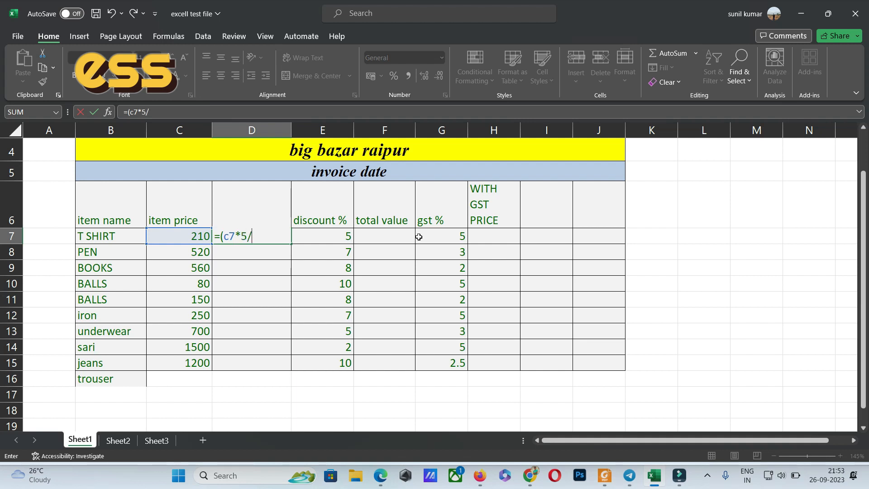
{"action": "type", "text": "5/100)"}
{"action": "key", "text": "Return"}
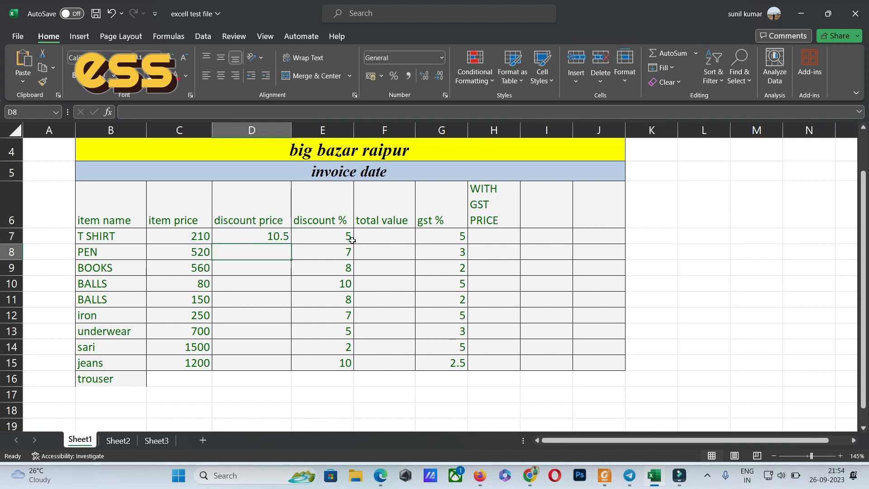
Fill the discount price formula from D7 down to D15.
{"action": "left_click", "coordinate": [280, 233]}
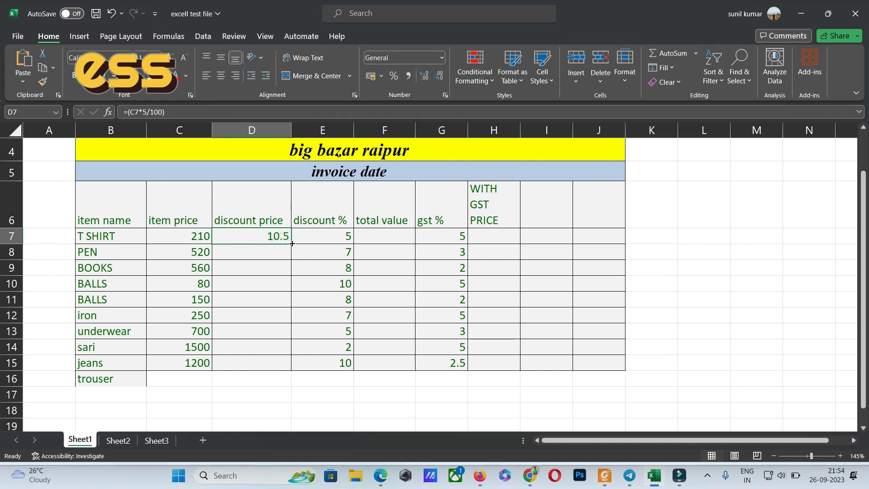
{"action": "left_click_drag", "start_coordinate": [292, 243], "coordinate": [296, 369]}
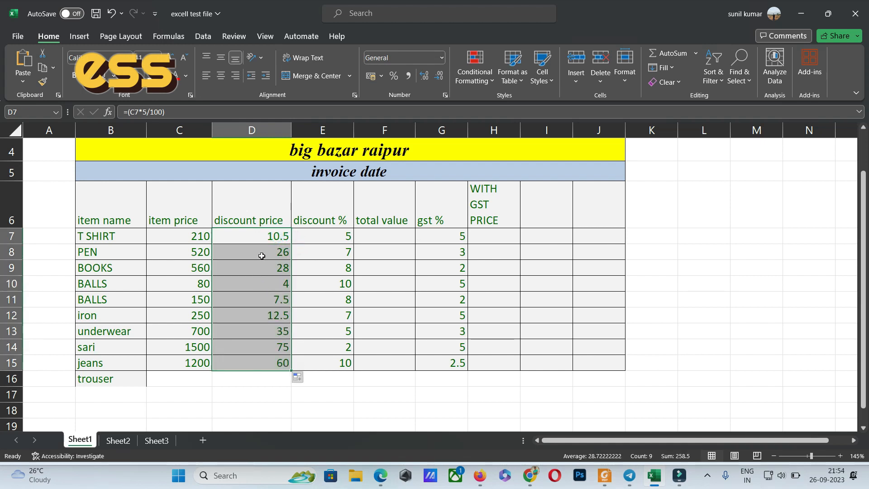
{"action": "left_click", "coordinate": [277, 236]}
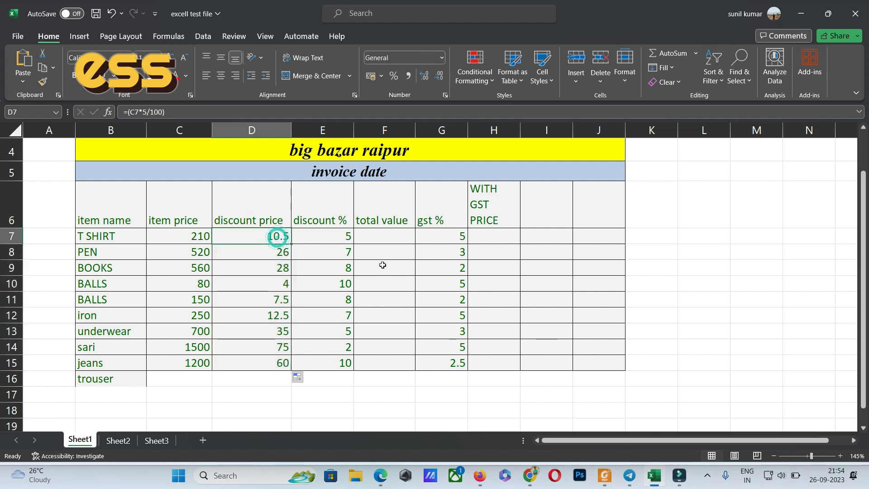
Change the discount rate in the formulas to 7 in cell D8 and 8 in cell D9.
{"action": "double_click", "coordinate": [273, 253]}
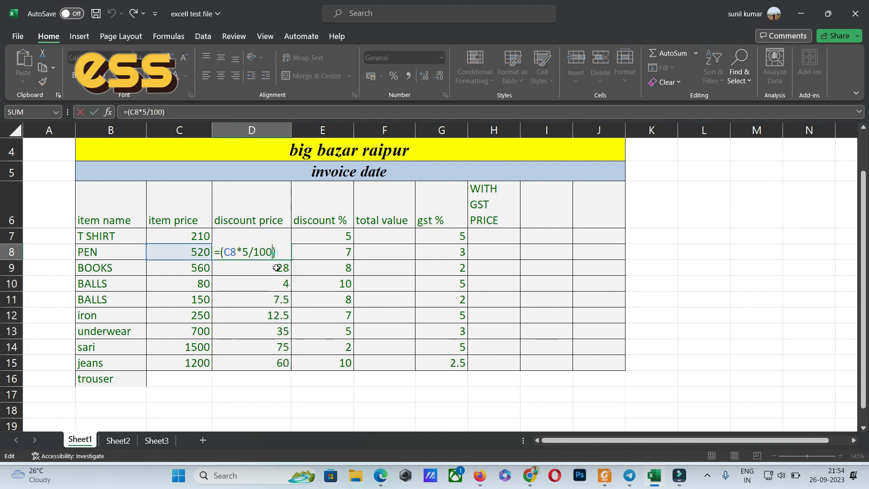
{"action": "left_click", "coordinate": [250, 252]}
{"action": "key", "text": "BackSpace"}
{"action": "type", "text": "7"}
{"action": "left_click", "coordinate": [258, 268]}
{"action": "key", "text": "F2"}
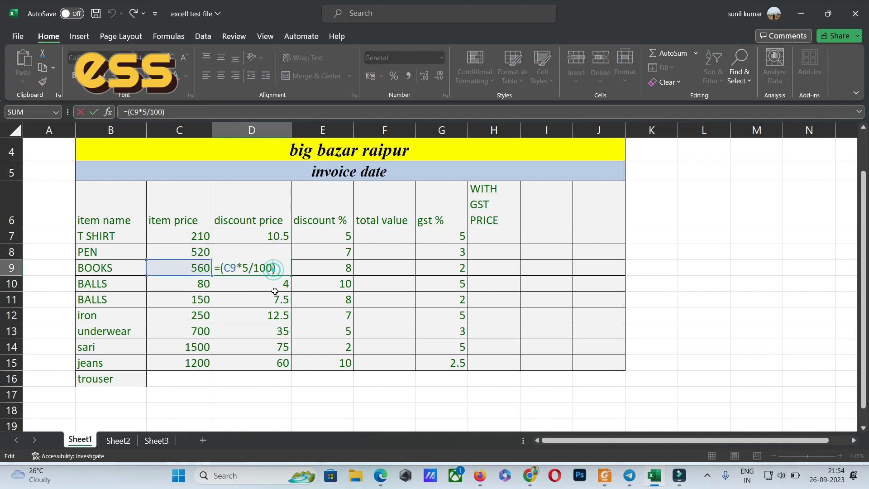
{"action": "left_click", "coordinate": [250, 268]}
{"action": "key", "text": "BackSpace"}
{"action": "type", "text": "8"}
Change the discount rate in the formulas to 10 in cell D10 and 8 in cell D11.
{"action": "left_click", "coordinate": [267, 284]}
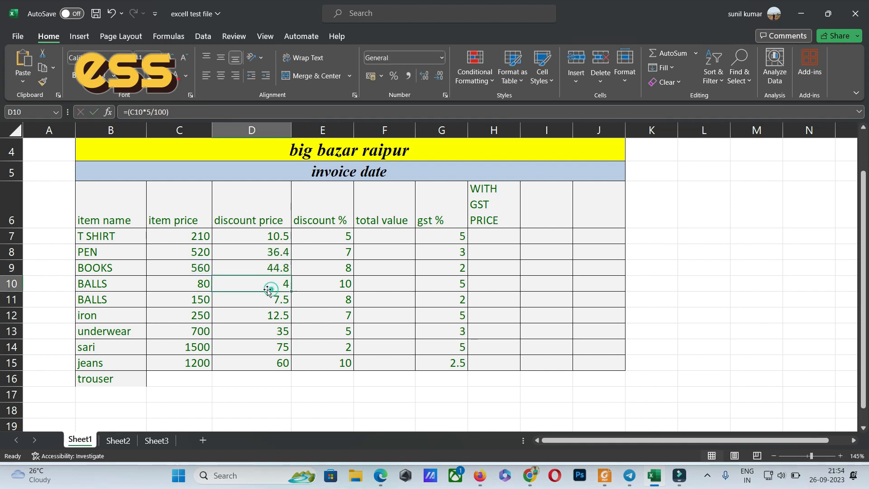
{"action": "key", "text": "F2"}
{"action": "left_click", "coordinate": [266, 284]}
{"action": "left_click", "coordinate": [253, 281]}
{"action": "key", "text": "BackSpace"}
{"action": "type", "text": "10"}
{"action": "left_click", "coordinate": [267, 303]}
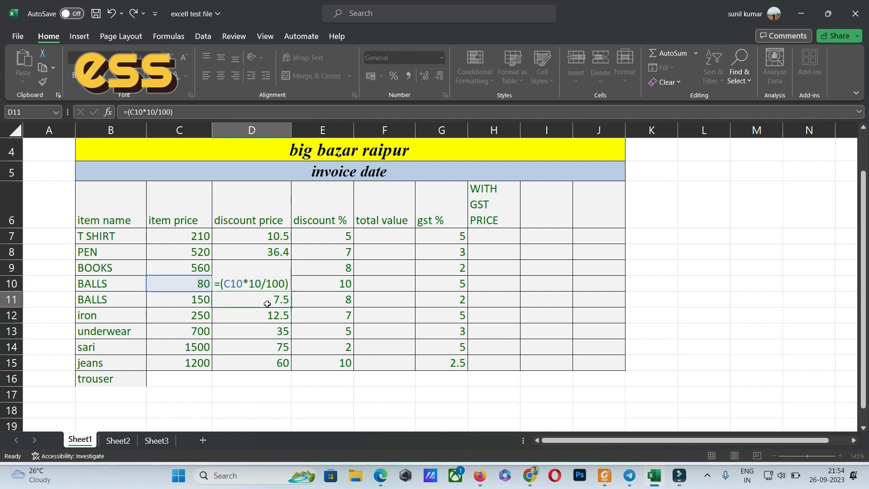
{"action": "double_click", "coordinate": [268, 303]}
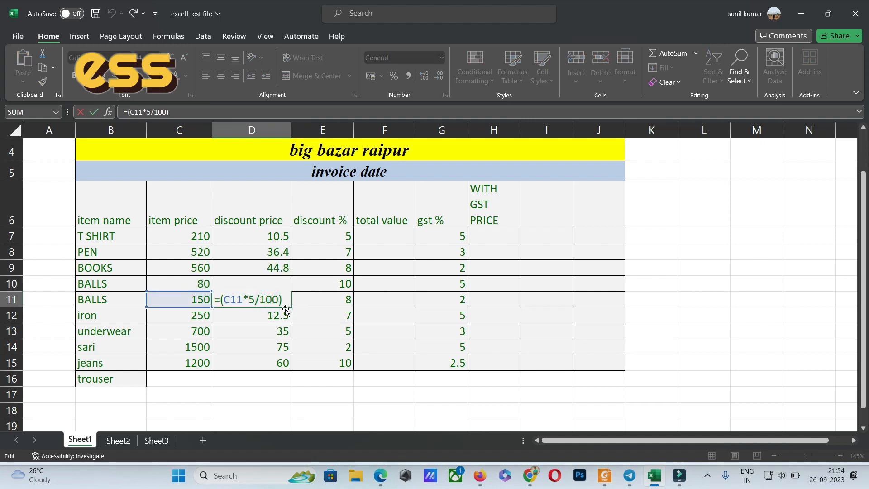
{"action": "left_click", "coordinate": [254, 297]}
{"action": "key", "text": "BackSpace"}
{"action": "type", "text": "8"}
Change the discount rate in the D12 formula to 7 and check the rate in the D13 formula.
{"action": "left_click", "coordinate": [262, 315]}
{"action": "double_click", "coordinate": [261, 315]}
{"action": "left_click", "coordinate": [255, 313]}
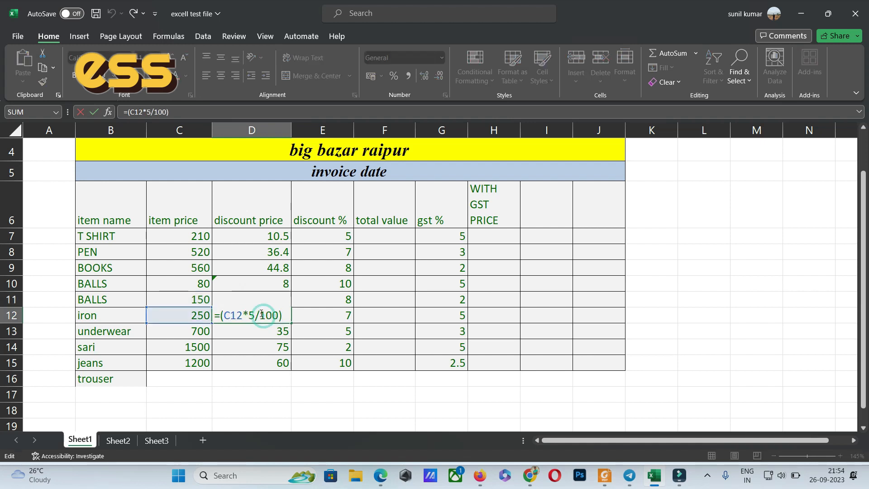
{"action": "key", "text": "BackSpace"}
{"action": "type", "text": "7"}
{"action": "left_click", "coordinate": [259, 330]}
{"action": "double_click", "coordinate": [263, 331]}
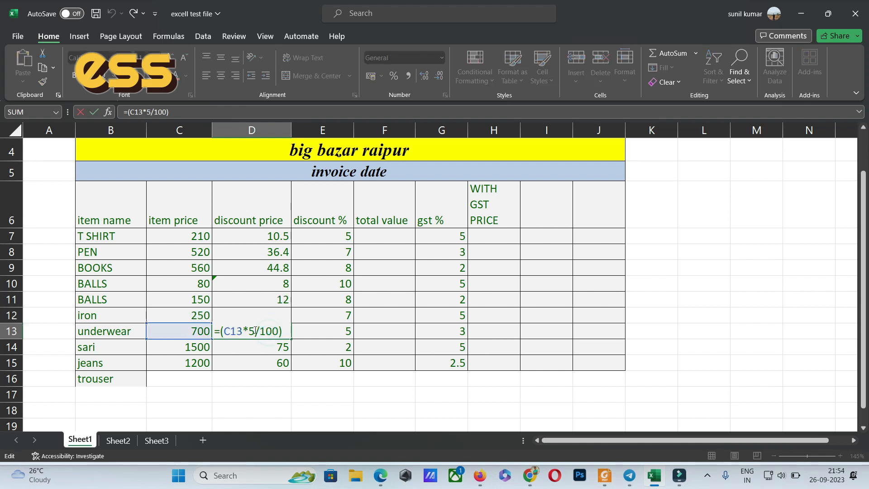
Change the discount rate in the formulas to 2 in cell D14 and 10 in cell D15.
{"action": "left_click", "coordinate": [273, 352]}
{"action": "double_click", "coordinate": [268, 346]}
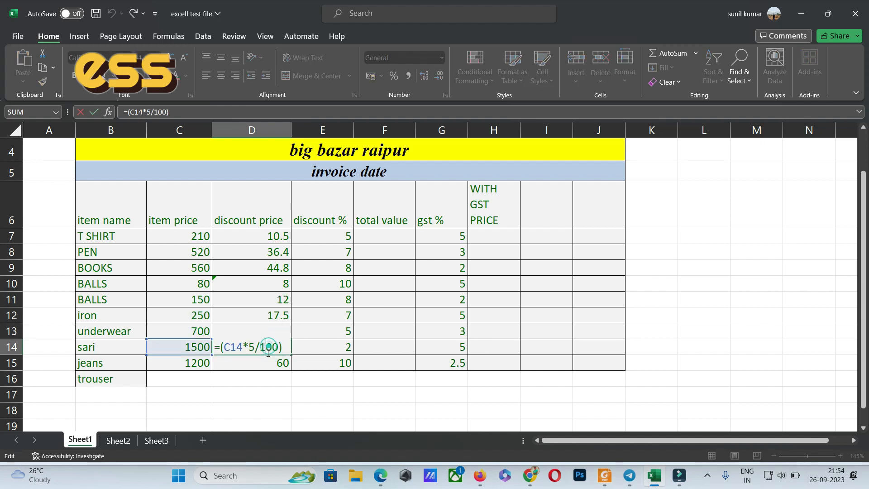
{"action": "left_click", "coordinate": [256, 347]}
{"action": "key", "text": "BackSpace"}
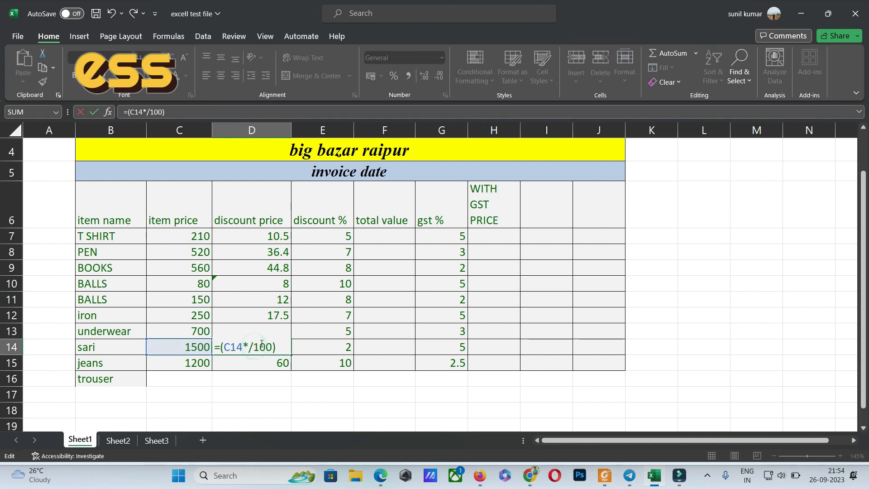
{"action": "type", "text": "2"}
{"action": "left_click", "coordinate": [270, 367]}
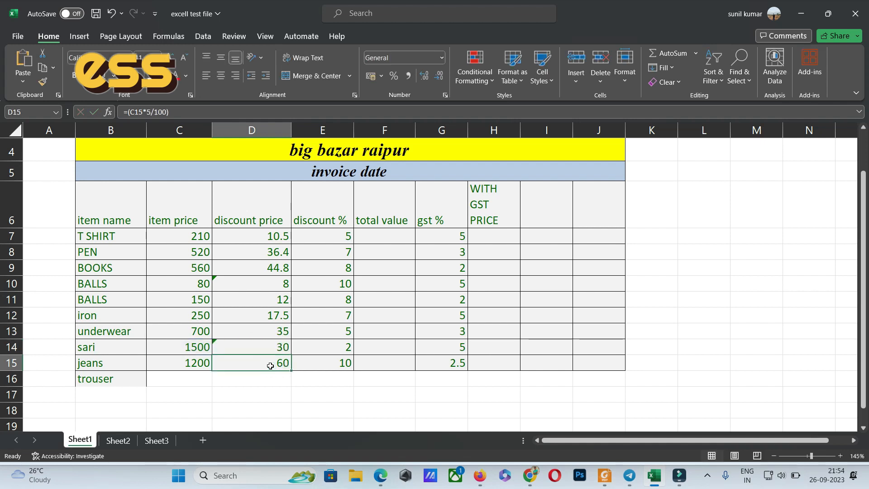
{"action": "double_click", "coordinate": [268, 365]}
{"action": "left_click", "coordinate": [254, 362]}
{"action": "key", "text": "BackSpace"}
{"action": "type", "text": "10"}
{"action": "left_click", "coordinate": [306, 380]}
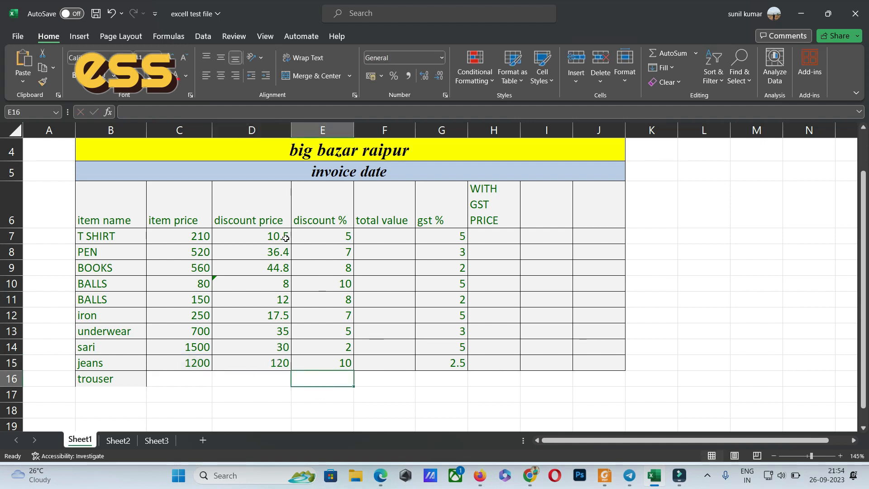
Calculate the T SHIRT total value in cell F7 by subtracting the discount price from the item price, using =(C7-D7).
{"action": "left_click", "coordinate": [376, 235]}
{"action": "left_click", "coordinate": [264, 238]}
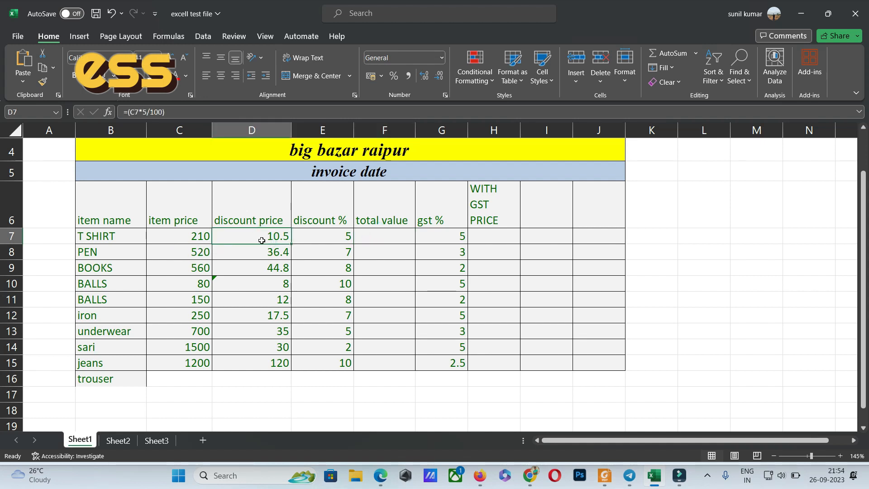
{"action": "left_click", "coordinate": [375, 237]}
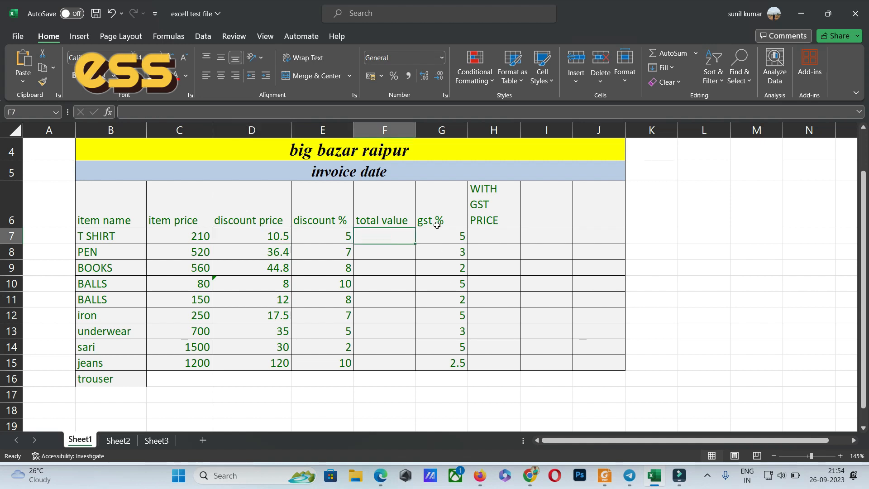
{"action": "type", "text": "=("}
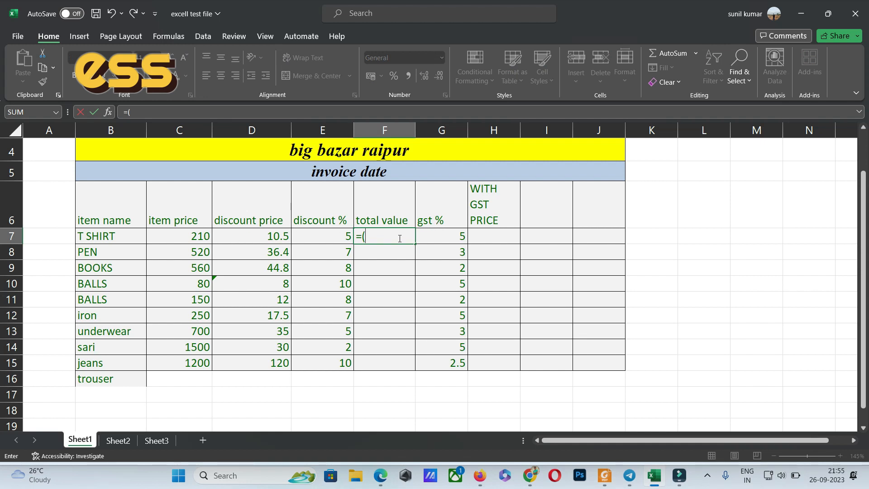
{"action": "type", "text": "c7"}
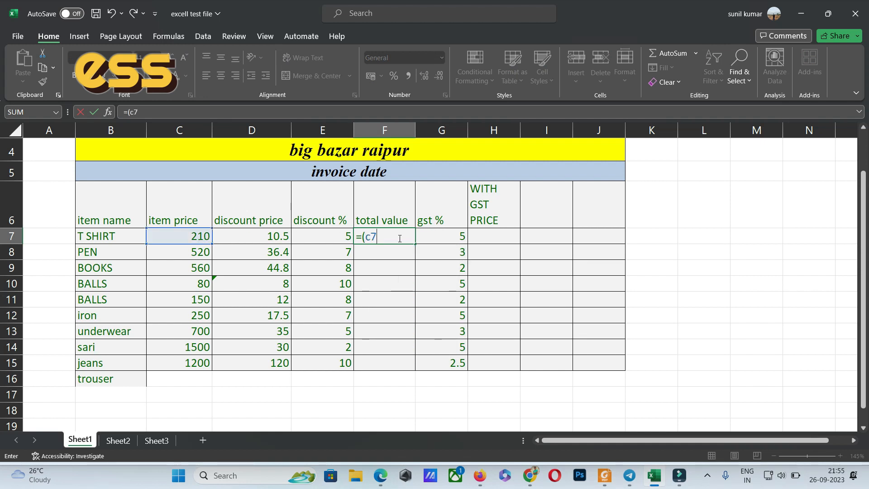
{"action": "type", "text": "-"}
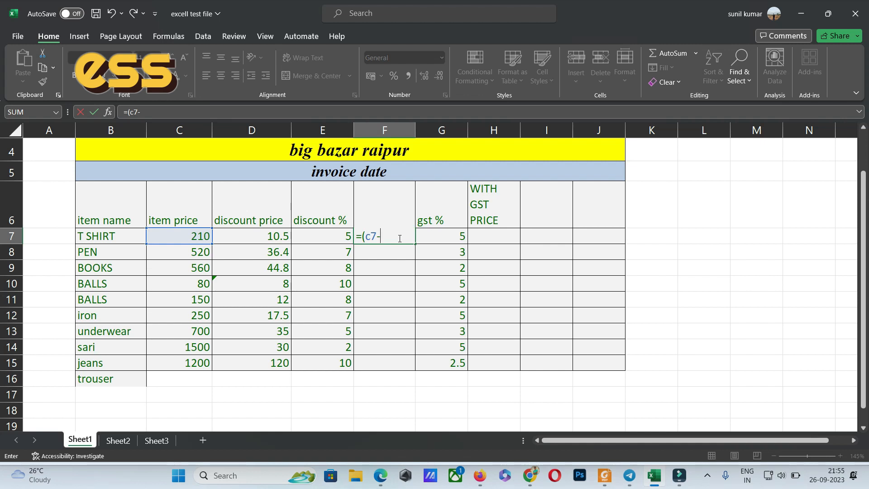
{"action": "type", "text": "d"}
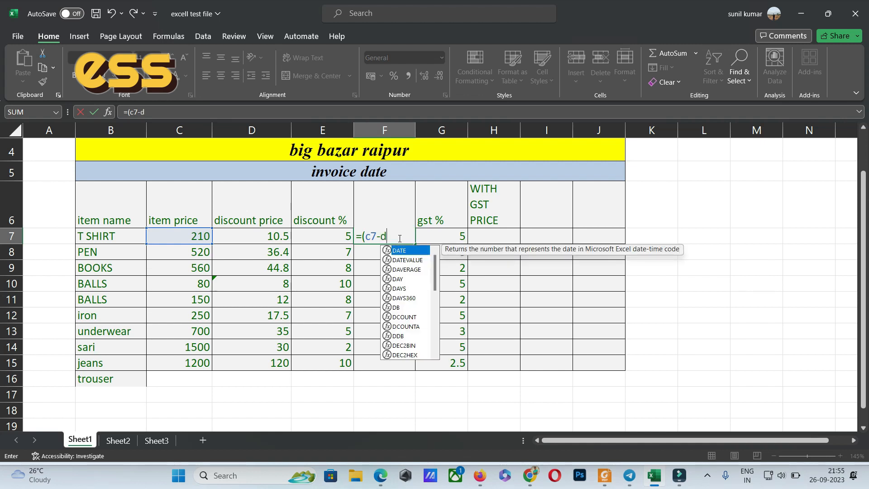
{"action": "type", "text": "7"}
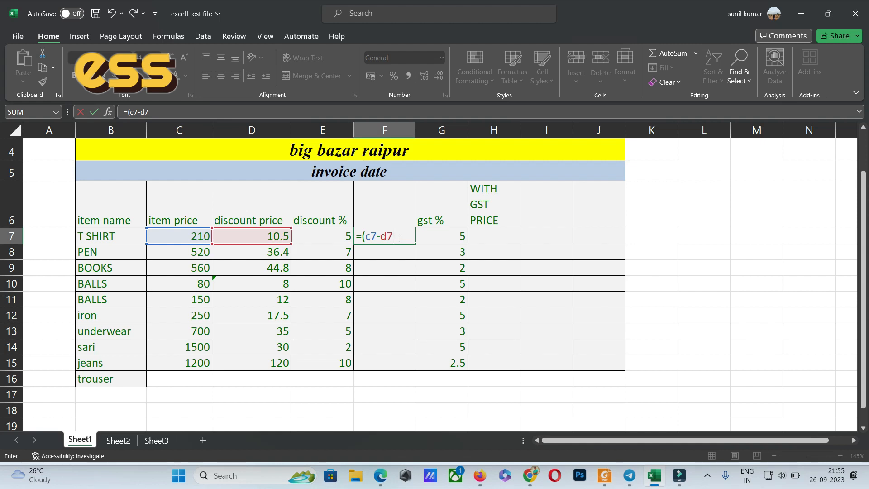
{"action": "key", "text": "Return"}
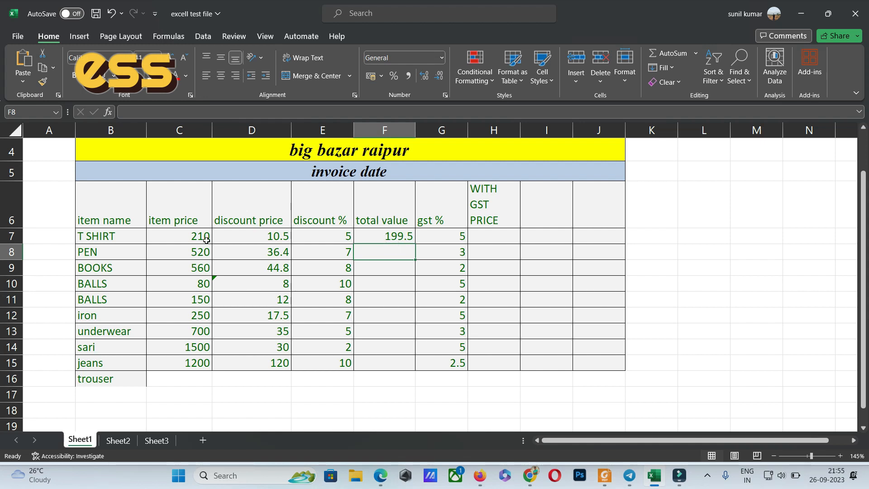
Fill the total value formula from F7 down through F15 for all the items.
{"action": "left_click", "coordinate": [385, 236]}
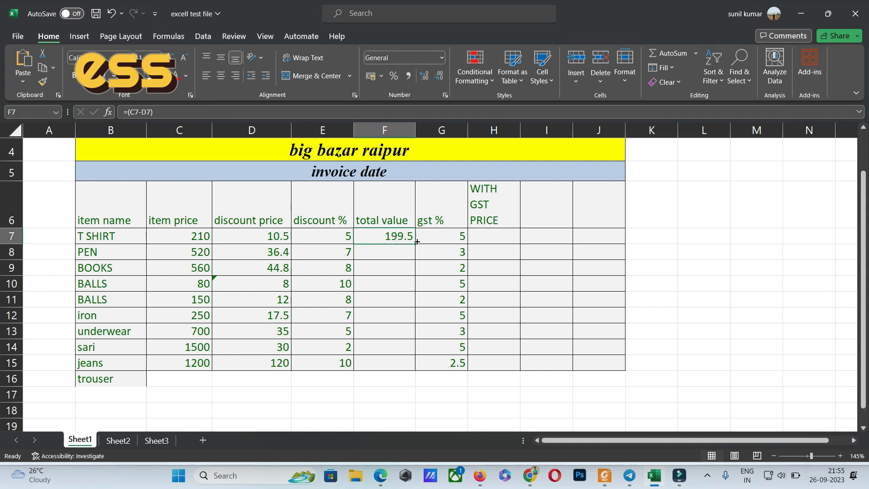
{"action": "left_click_drag", "start_coordinate": [417, 243], "coordinate": [419, 367]}
{"action": "left_click", "coordinate": [389, 269]}
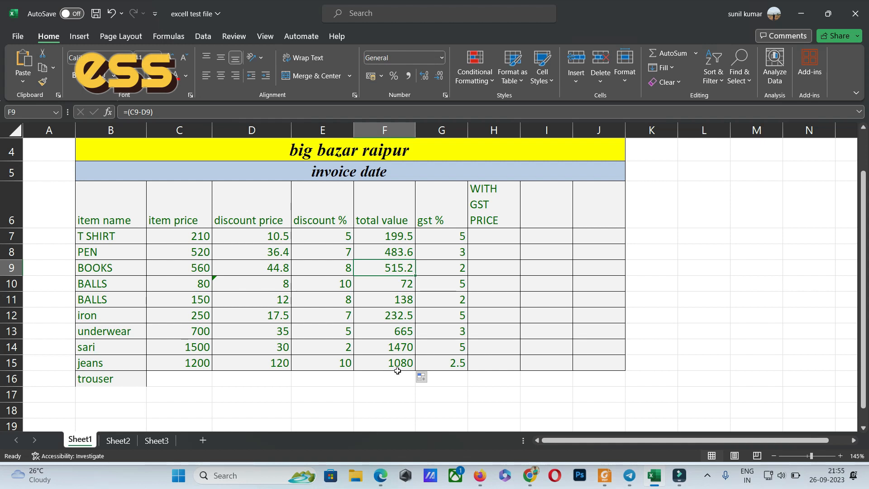
Clear the extra item name trouser from cell B16 below the table.
{"action": "left_click", "coordinate": [109, 381]}
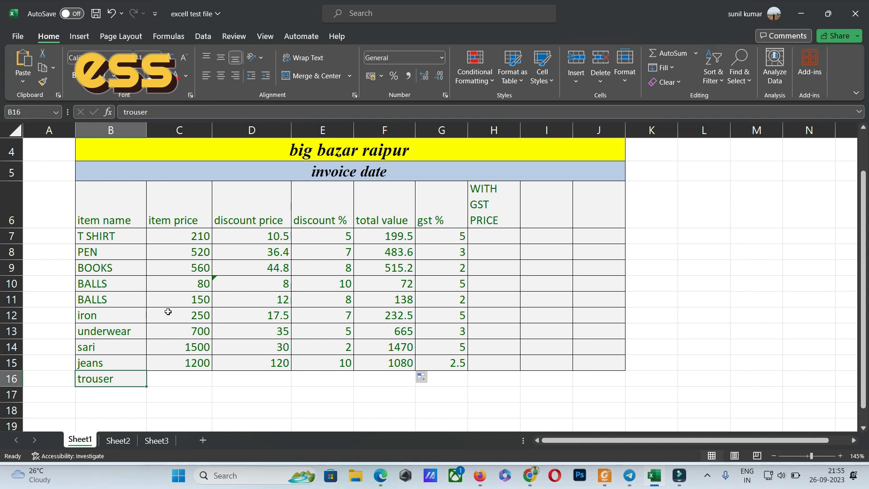
{"action": "key", "text": "Delete"}
{"action": "left_click", "coordinate": [221, 376]}
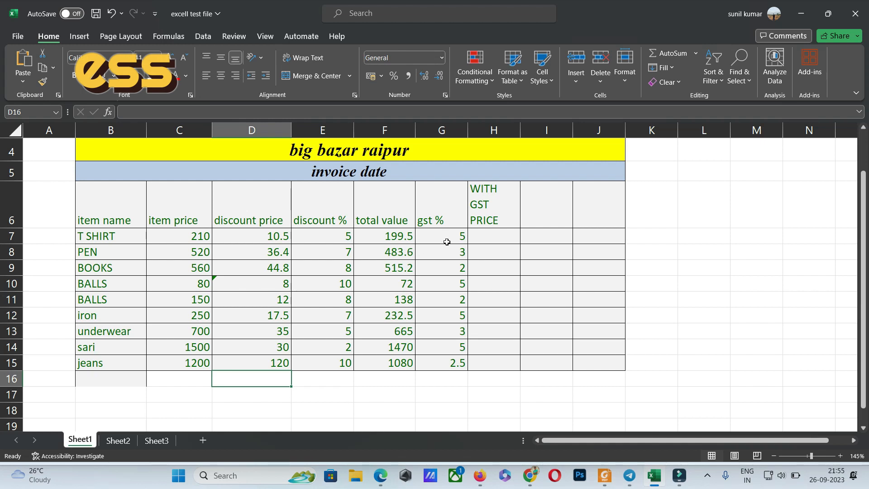
{"action": "left_click", "coordinate": [390, 237]}
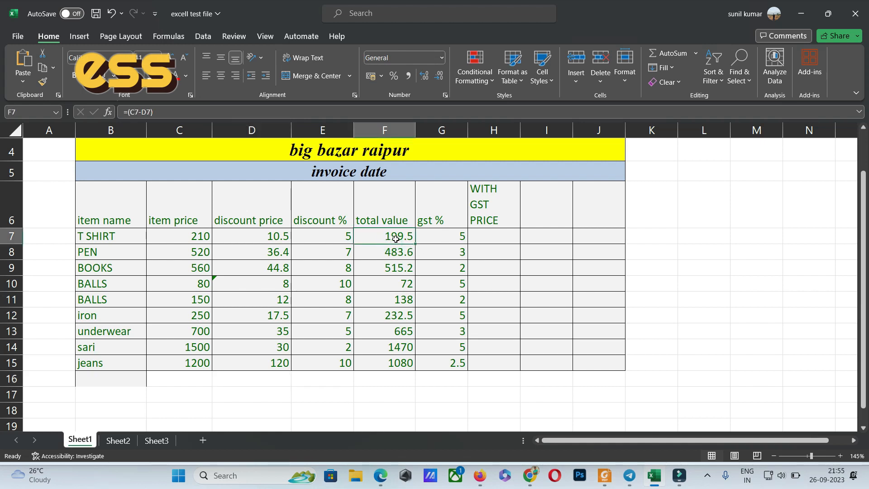
{"action": "left_click", "coordinate": [489, 238]}
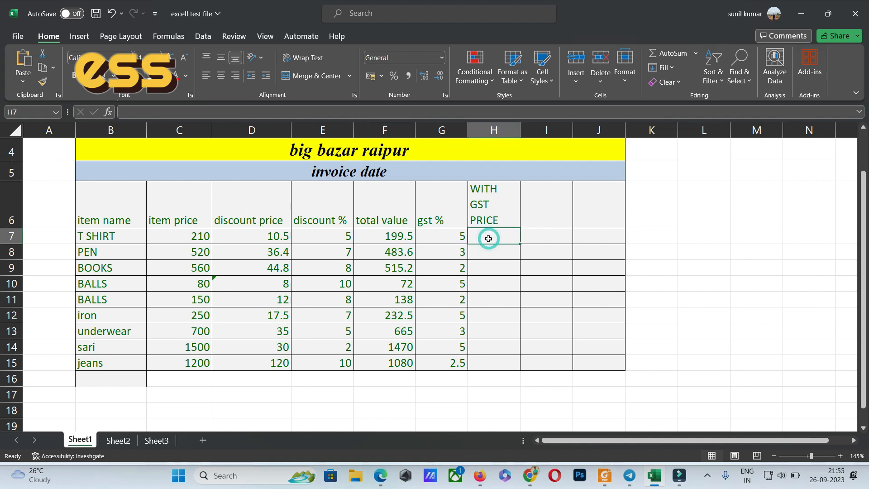
{"action": "type", "text": "="}
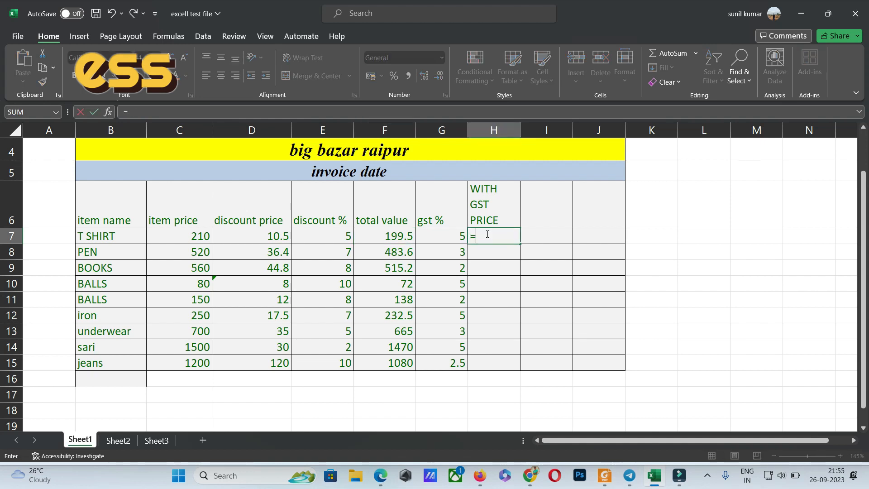
{"action": "key", "text": "Escape"}
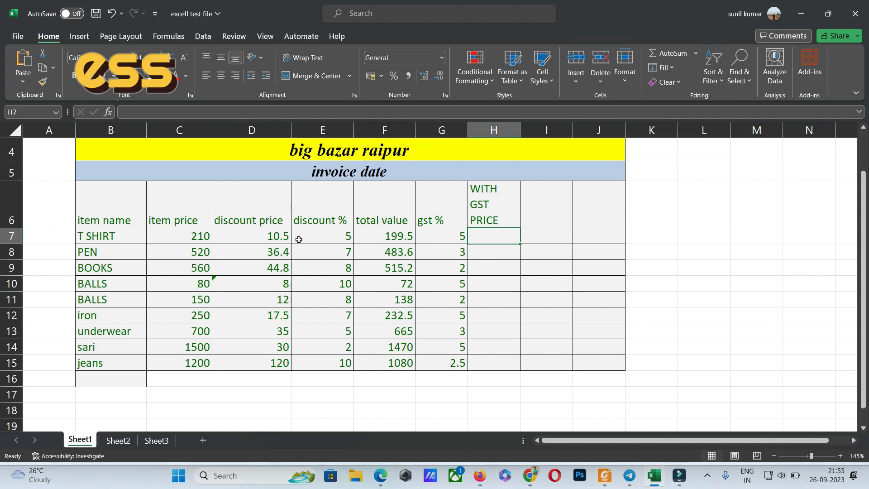
Copy the T SHIRT discount price formula from D7 into H7 in the WITH GST PRICE column.
{"action": "left_click", "coordinate": [263, 240]}
{"action": "key", "text": "ctrl+c"}
{"action": "left_click", "coordinate": [504, 231]}
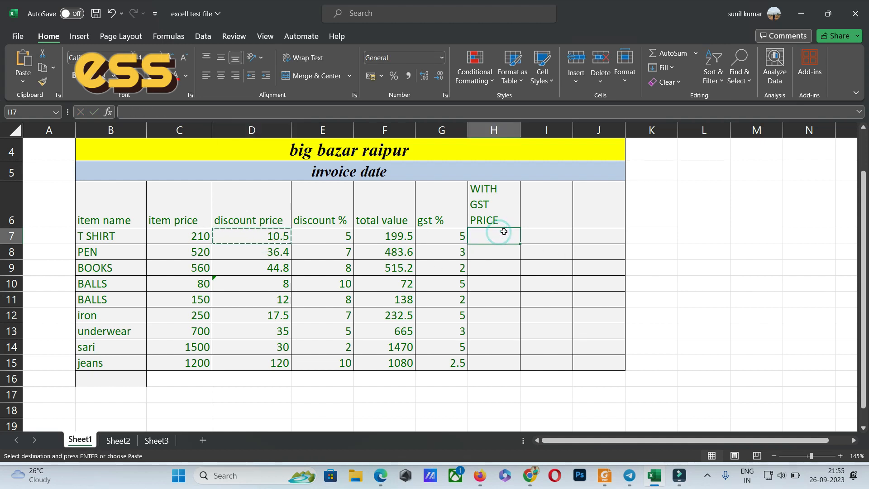
{"action": "key", "text": "ctrl+v"}
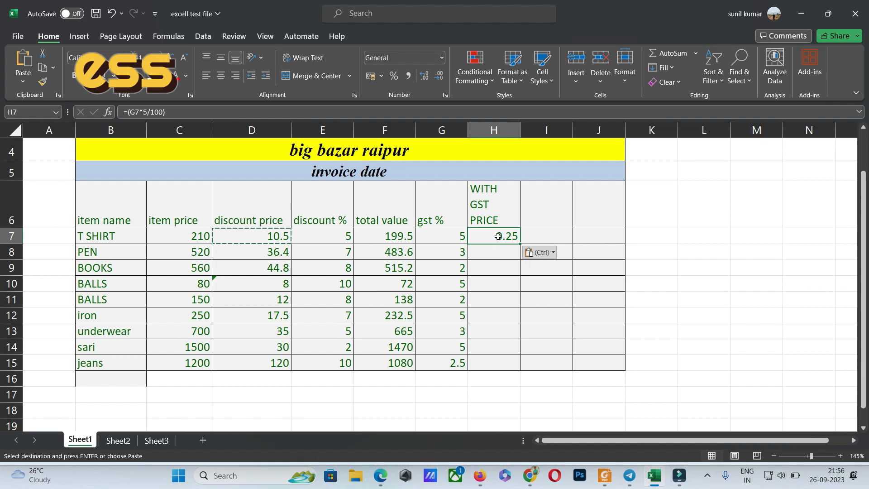
Change the H7 formula to =(F7*5/100) and fill it down through H15.
{"action": "double_click", "coordinate": [497, 235]}
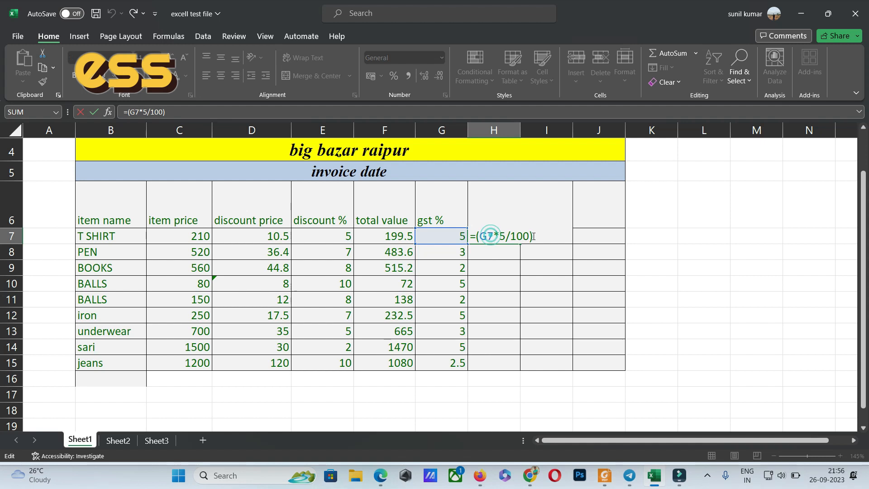
{"action": "key", "text": "BackSpace"}
{"action": "key", "text": "BackSpace"}
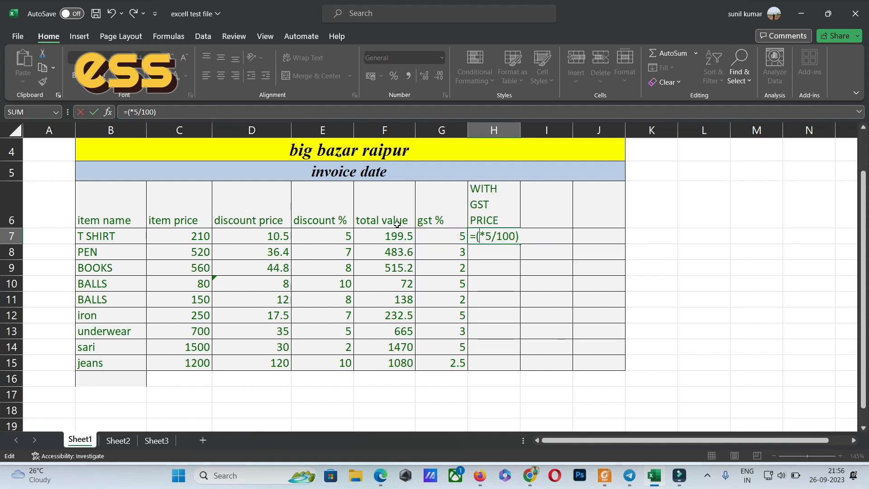
{"action": "type", "text": "f7"}
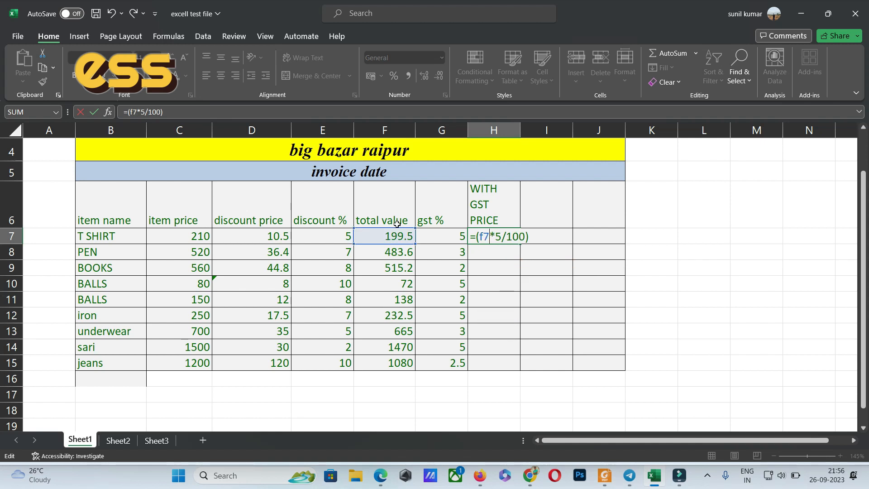
{"action": "key", "text": "Return"}
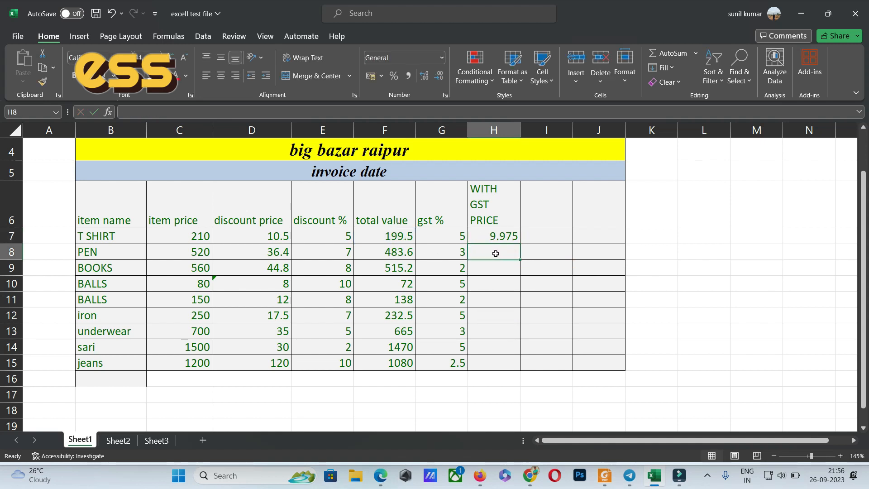
{"action": "left_click", "coordinate": [504, 236]}
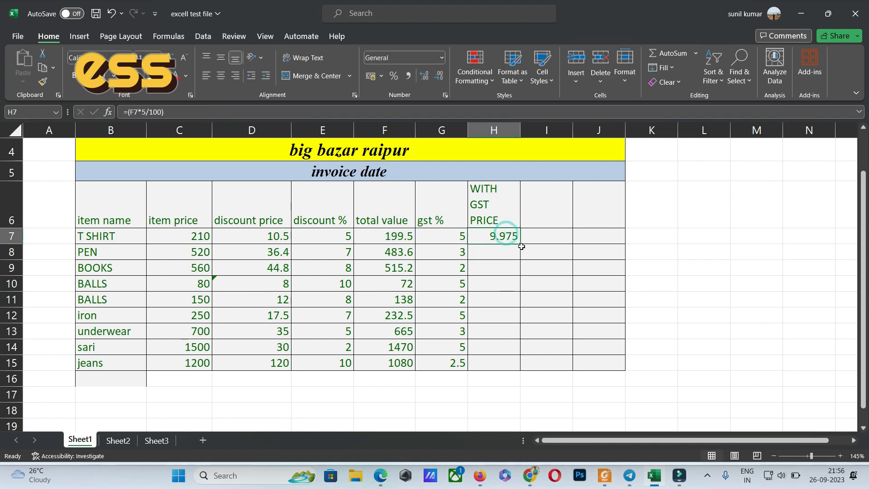
{"action": "left_click_drag", "start_coordinate": [521, 243], "coordinate": [523, 369]}
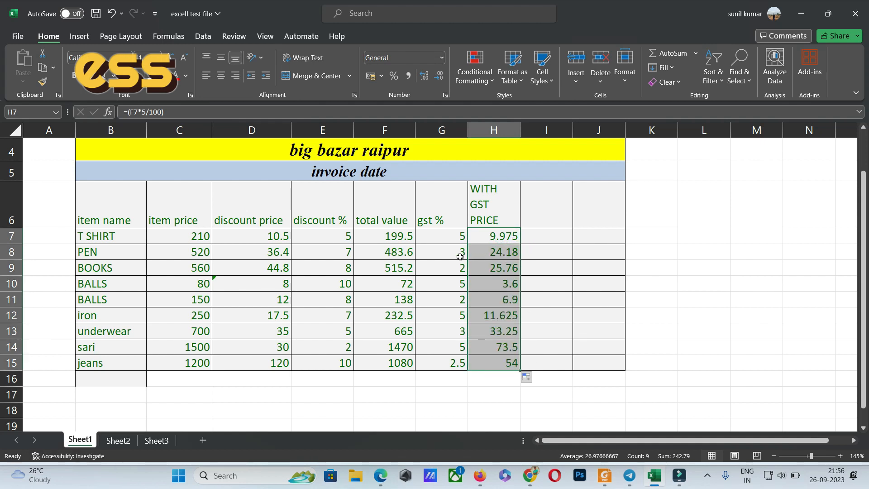
Change the GST rate in the formulas to 3 in cell H8 and 2 in cell H9.
{"action": "double_click", "coordinate": [503, 252]}
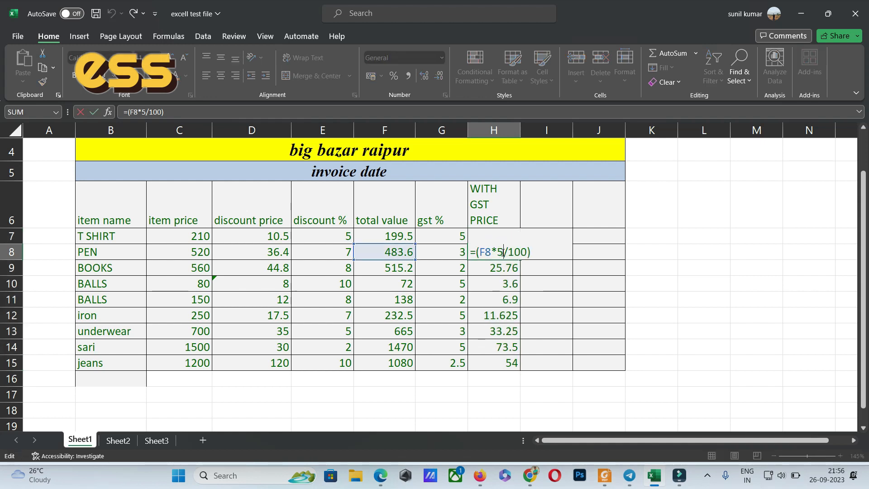
{"action": "key", "text": "BackSpace"}
{"action": "type", "text": "3"}
{"action": "key", "text": "Return"}
{"action": "double_click", "coordinate": [500, 269]}
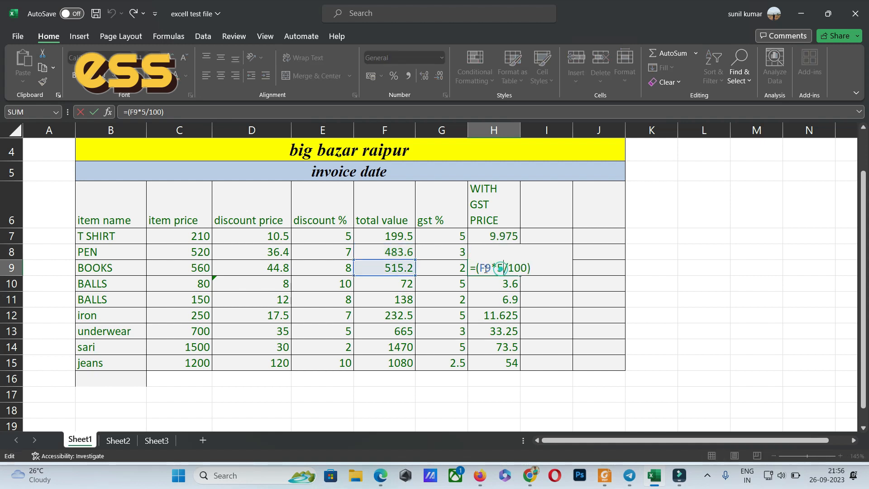
{"action": "key", "text": "BackSpace"}
{"action": "type", "text": "2"}
{"action": "key", "text": "Return"}
Check the GST rate in the H10 formula and change the rate in the H11 formula to 2.
{"action": "double_click", "coordinate": [507, 286]}
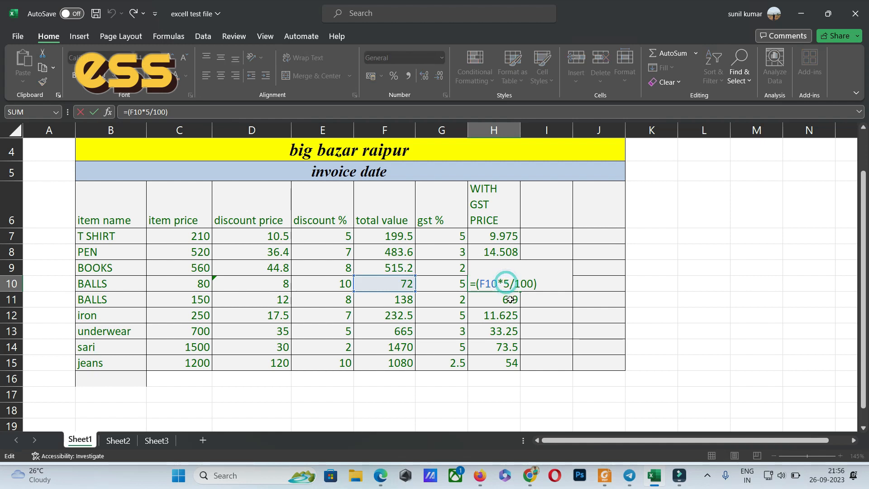
{"action": "left_click", "coordinate": [513, 299]}
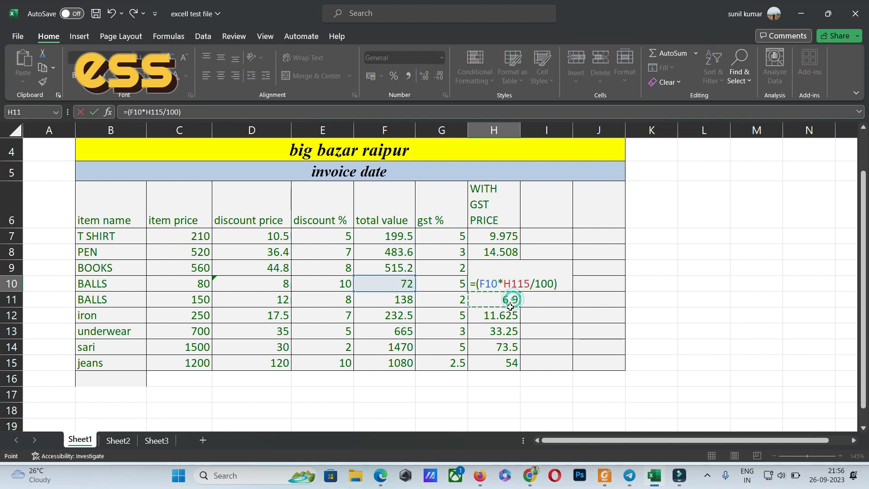
{"action": "double_click", "coordinate": [511, 299]}
{"action": "key", "text": "BackSpace"}
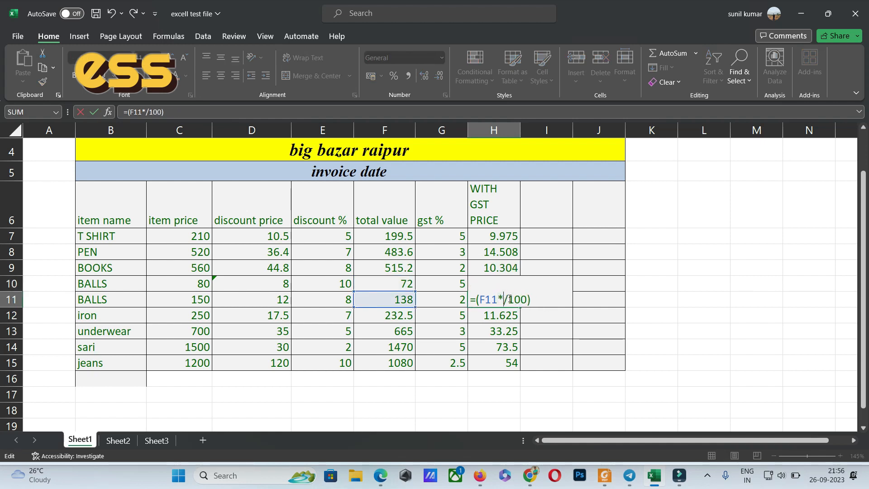
{"action": "type", "text": "21"}
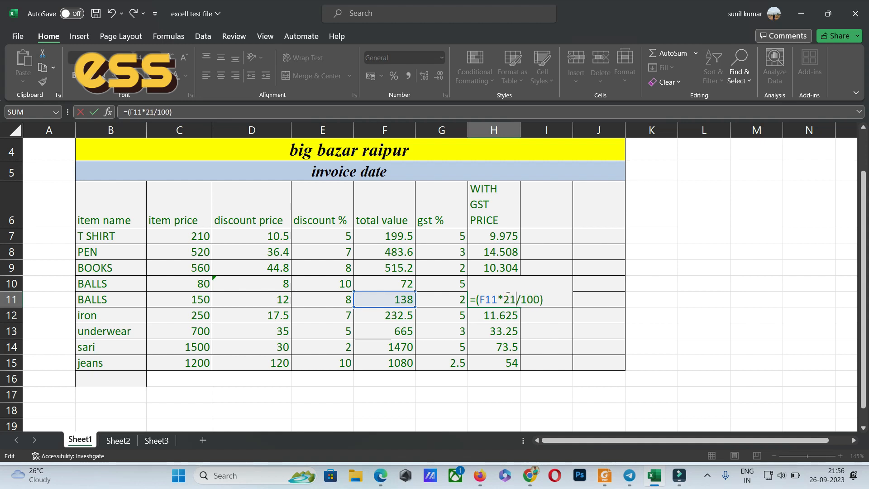
{"action": "key", "text": "Delete"}
{"action": "key", "text": "Return"}
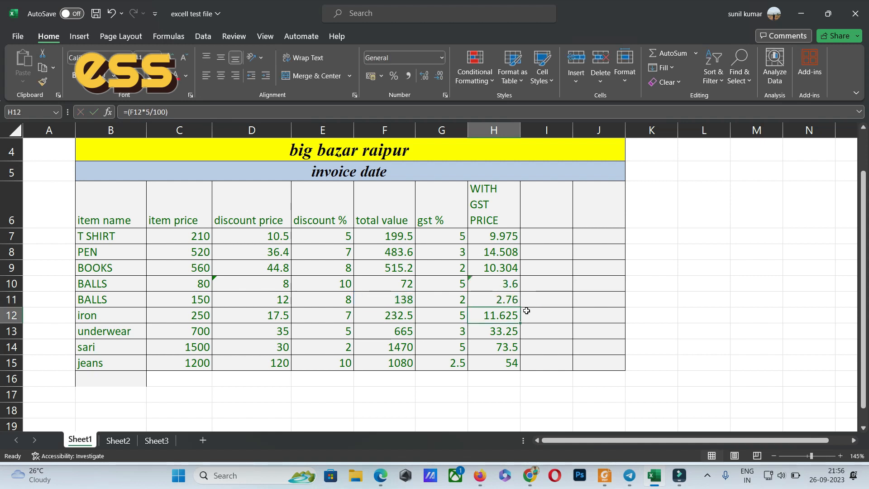
Check the GST rate in the H12 formula and change the rate in the H13 formula to 3.
{"action": "double_click", "coordinate": [510, 313]}
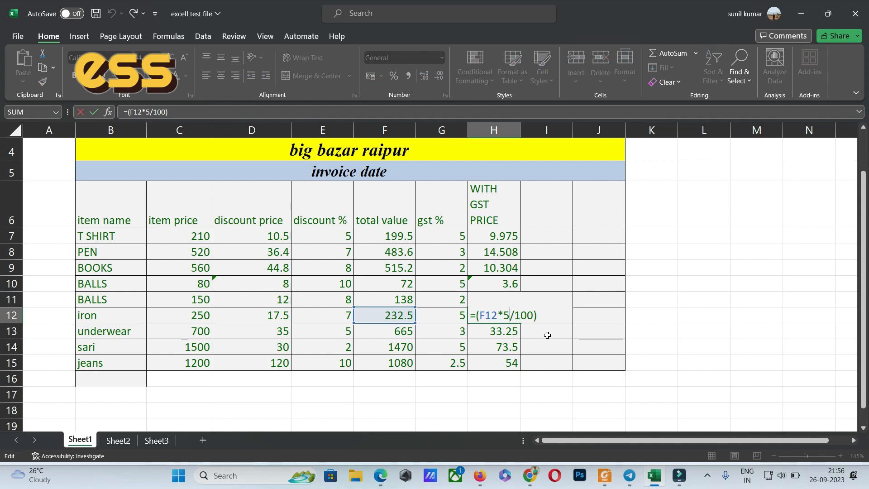
{"action": "left_click", "coordinate": [506, 326]}
{"action": "double_click", "coordinate": [506, 327]}
{"action": "left_click", "coordinate": [508, 326]}
{"action": "key", "text": "BackSpace"}
{"action": "type", "text": "3*3/100)"}
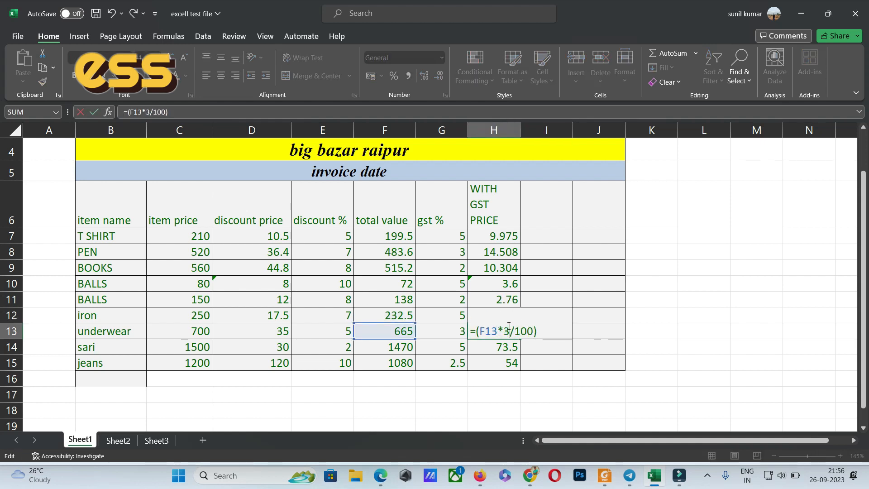
{"action": "key", "text": "Return"}
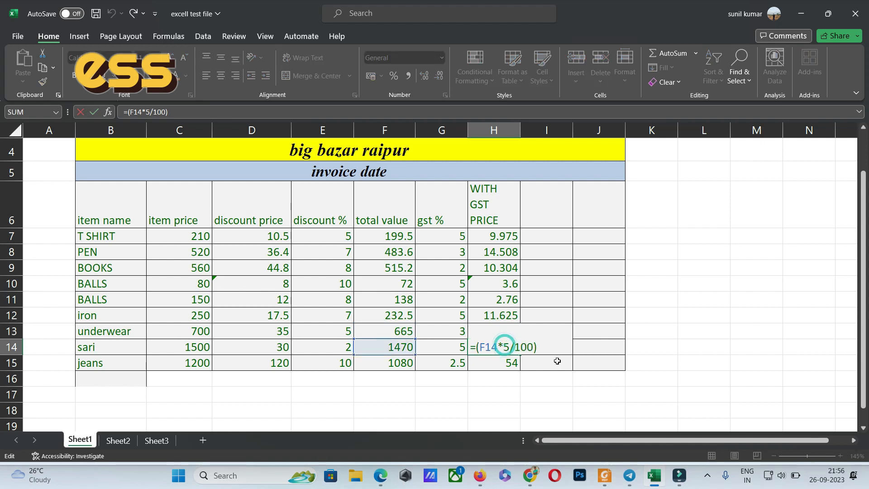
Check the GST rate in the H14 formula and change the rate in the H15 formula to 2.5.
{"action": "left_click", "coordinate": [560, 352]}
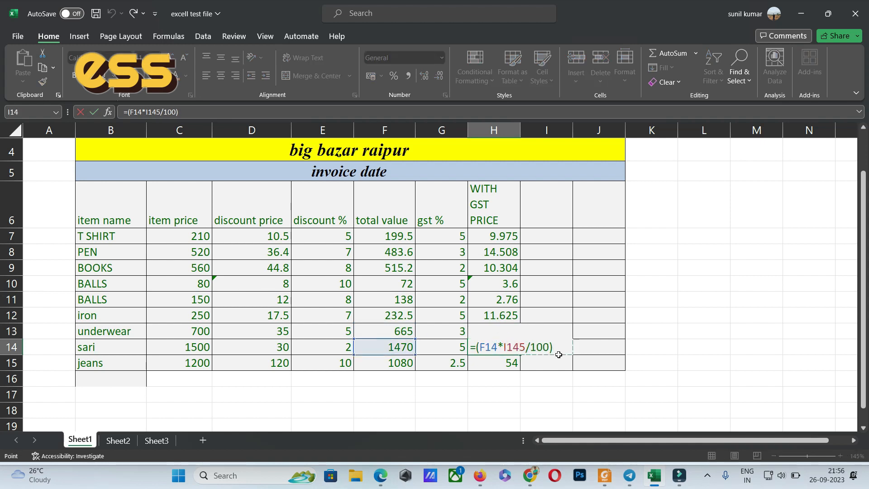
{"action": "key", "text": "Escape"}
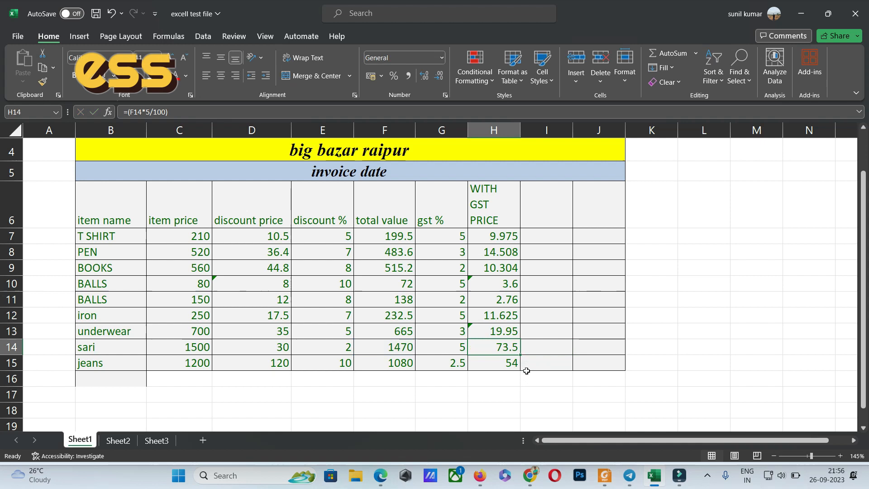
{"action": "double_click", "coordinate": [511, 354]}
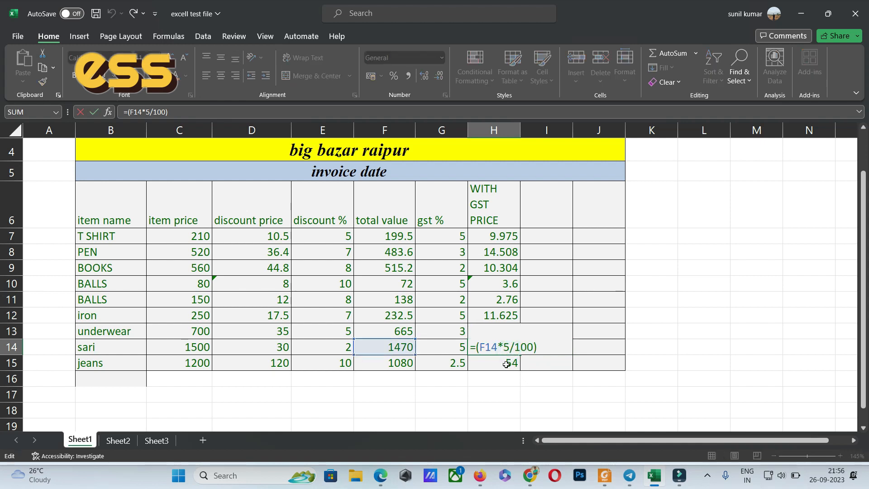
{"action": "double_click", "coordinate": [506, 364]}
{"action": "left_click", "coordinate": [509, 362]}
{"action": "key", "text": "BackSpace"}
{"action": "type", "text": "2.5/100)"}
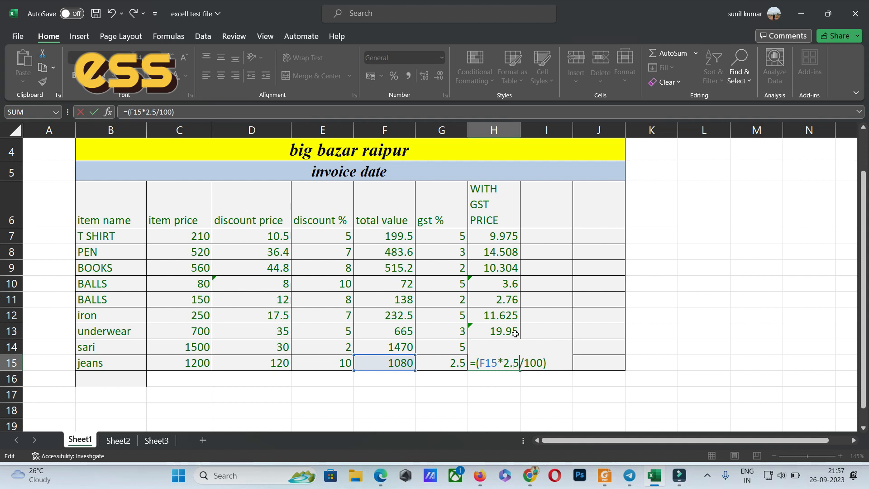
{"action": "key", "text": "Return"}
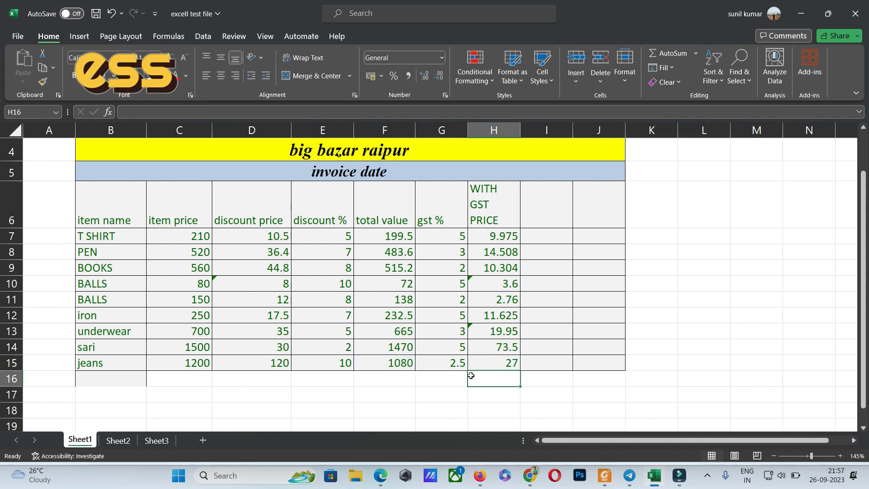
Switch to the test paper in Foxit PDF Reader, draw a pencil box around the Total label, and return to Excel.
{"action": "left_click", "coordinate": [456, 376]}
{"action": "left_click", "coordinate": [605, 475]}
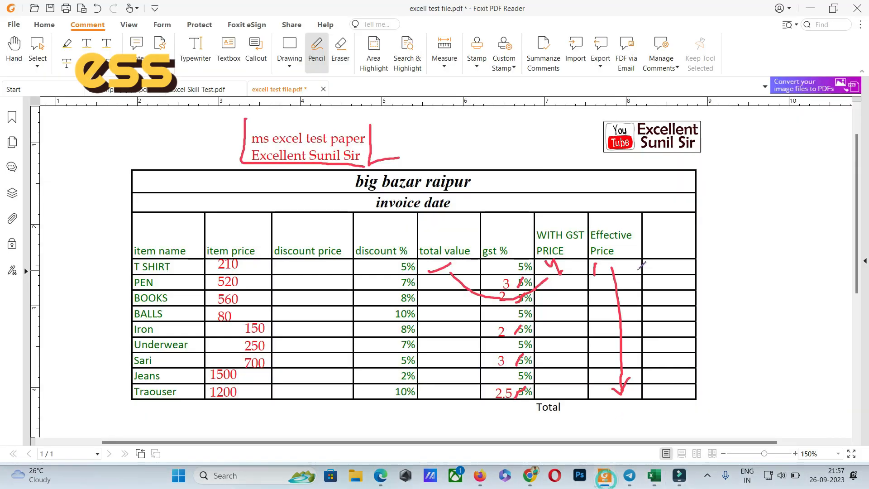
{"action": "mouse_move", "coordinate": [520, 396]}
{"action": "left_mouse_down"}
{"action": "mouse_move", "coordinate": [519, 428]}
{"action": "mouse_move", "coordinate": [527, 408]}
{"action": "left_mouse_up"}
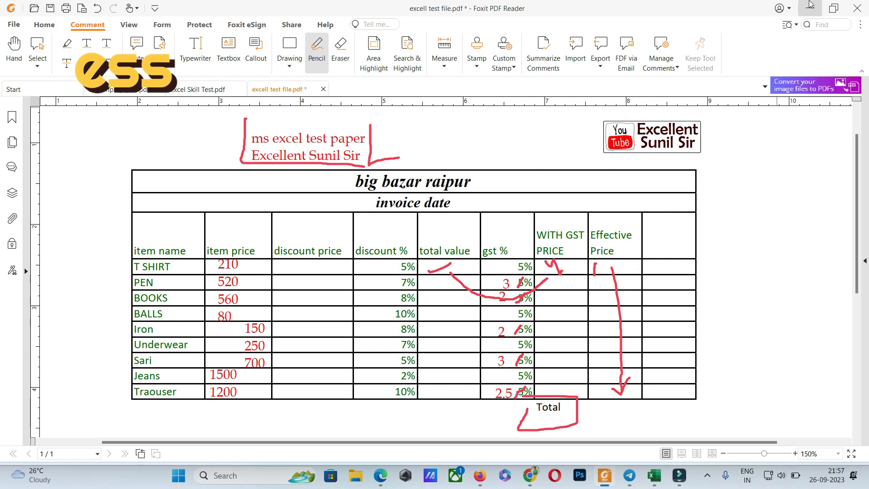
{"action": "left_click", "coordinate": [810, 8]}
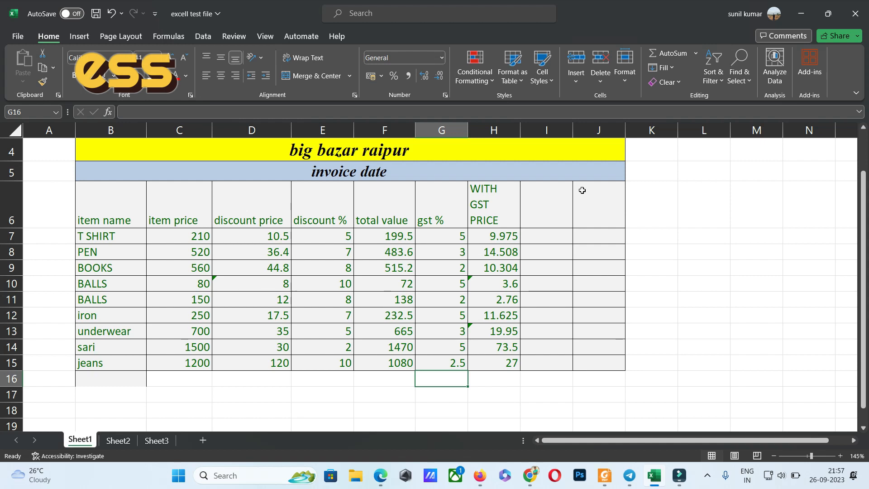
Label cell G16 "total" and sum the WITH GST PRICE values H7:H15 into H16 with AutoSum.
{"action": "type", "text": "total"}
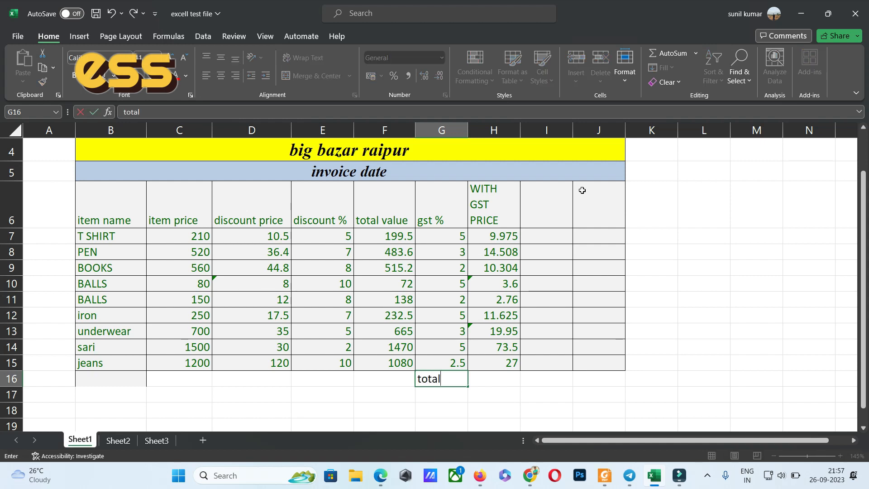
{"action": "key", "text": "Tab"}
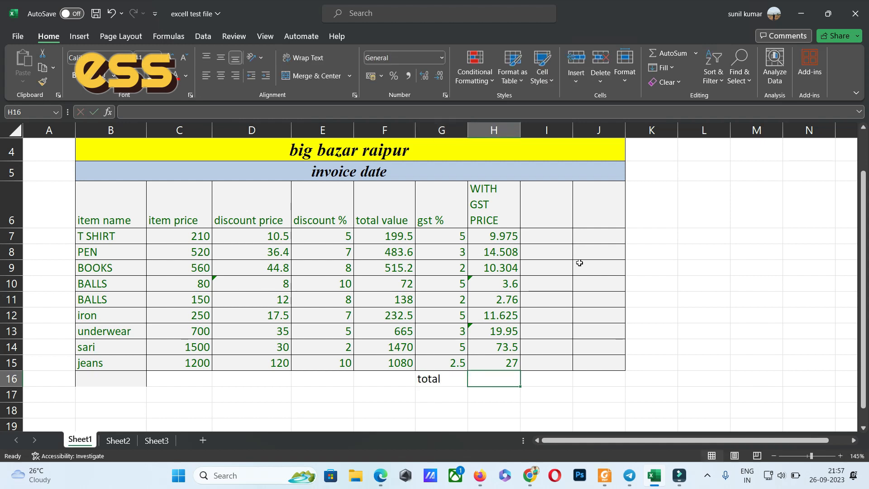
{"action": "left_click", "coordinate": [495, 233]}
{"action": "left_click_drag", "start_coordinate": [494, 244], "coordinate": [509, 233]}
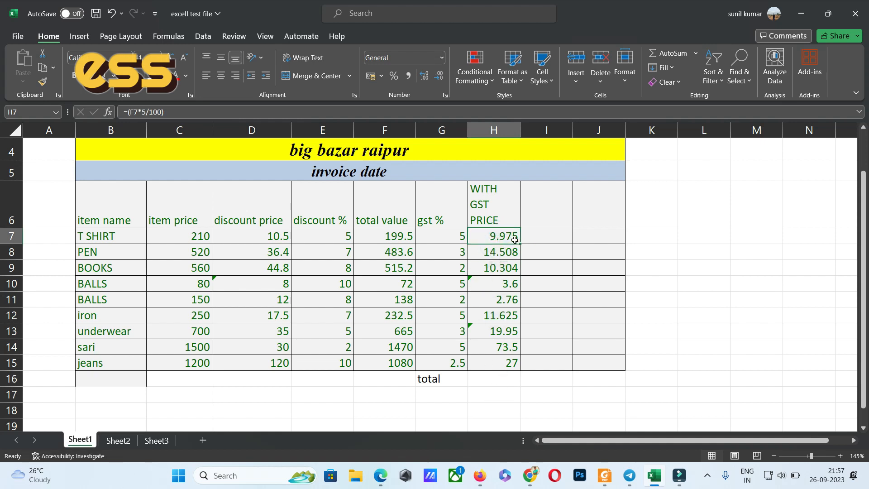
{"action": "left_click", "coordinate": [492, 364], "text": "shift"}
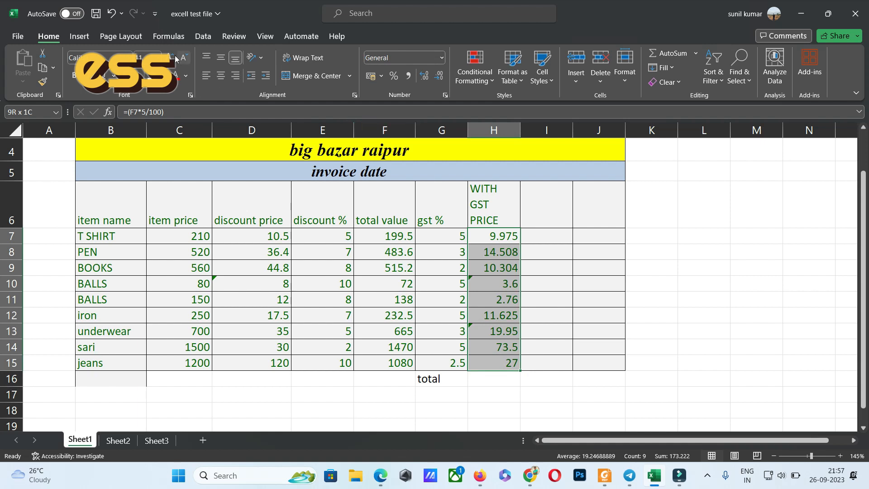
{"action": "left_click", "coordinate": [161, 37]}
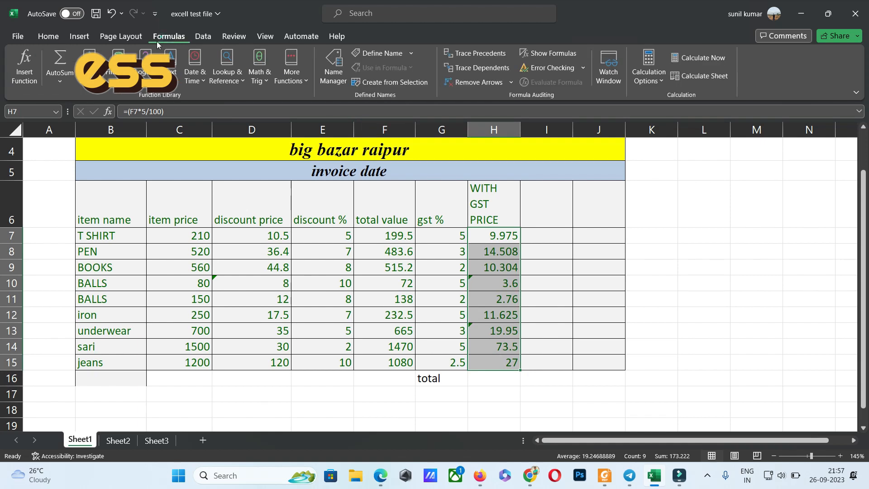
{"action": "left_click", "coordinate": [60, 61]}
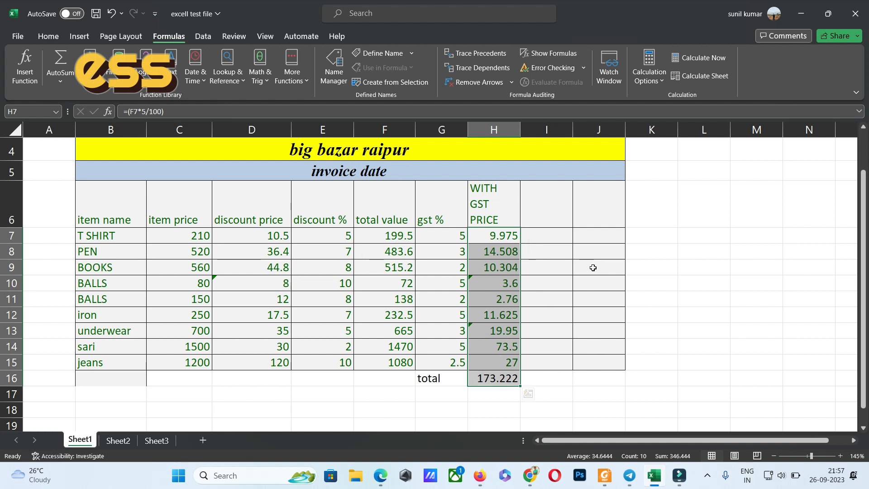
Check the next column heading in the test paper PDF and enter "Effective price" in cell I6 of the Excel sheet.
{"action": "left_click", "coordinate": [612, 473]}
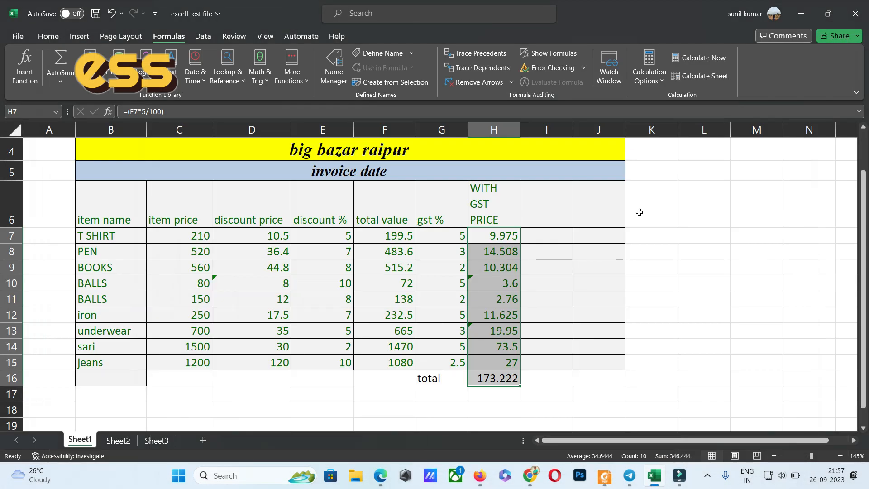
{"action": "left_click", "coordinate": [810, 8]}
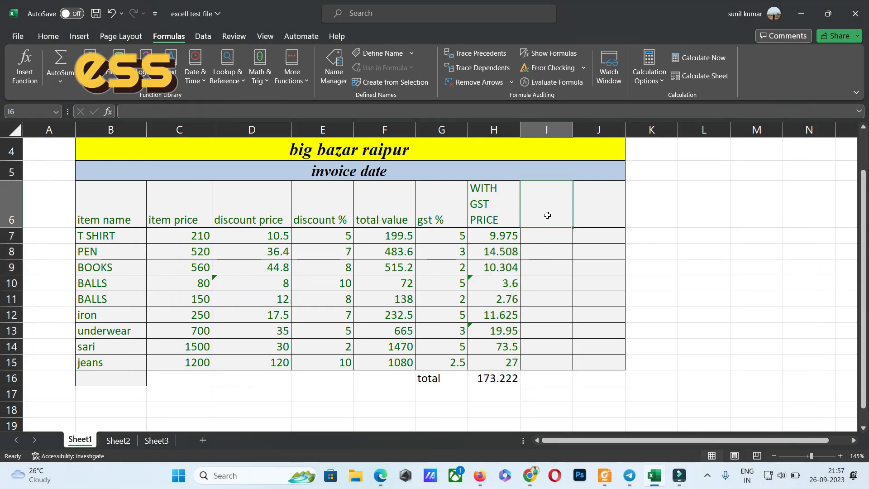
{"action": "type", "text": "Effectiv"}
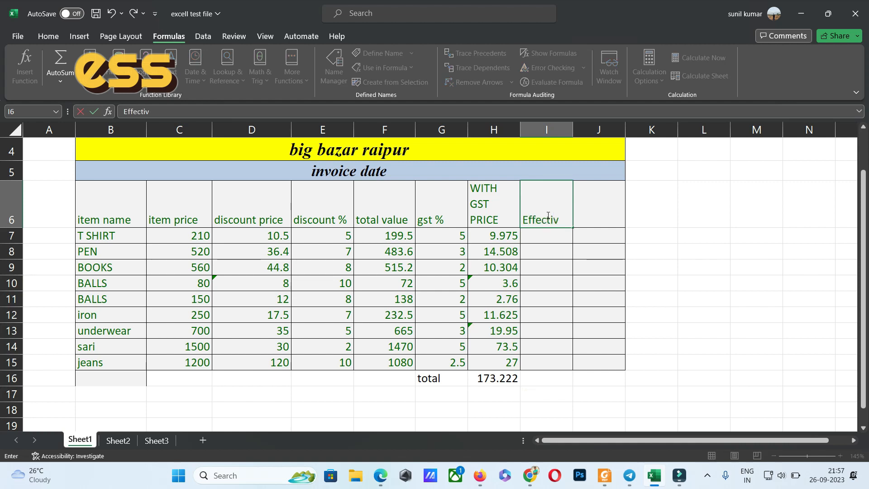
{"action": "type", "text": "e price"}
{"action": "left_click", "coordinate": [551, 240]}
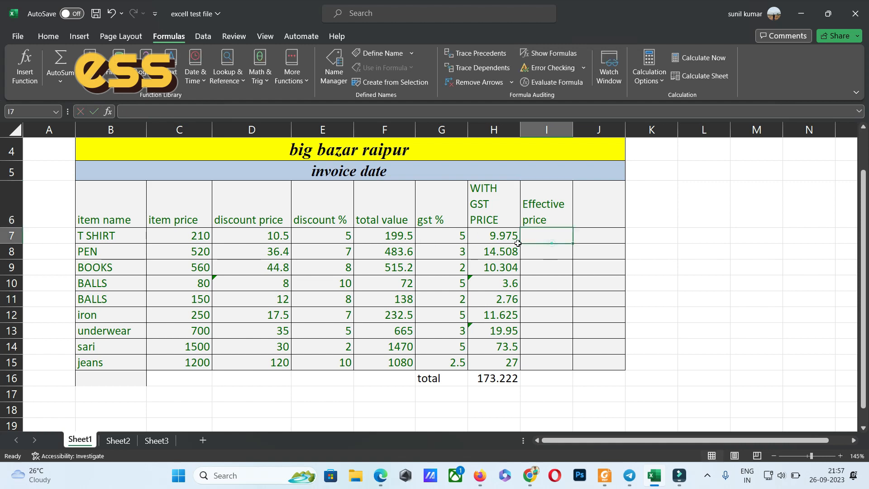
Enter the formula =(F7+H7) in cell I7 to add the T SHIRT total value and GST price.
{"action": "left_click", "coordinate": [392, 235]}
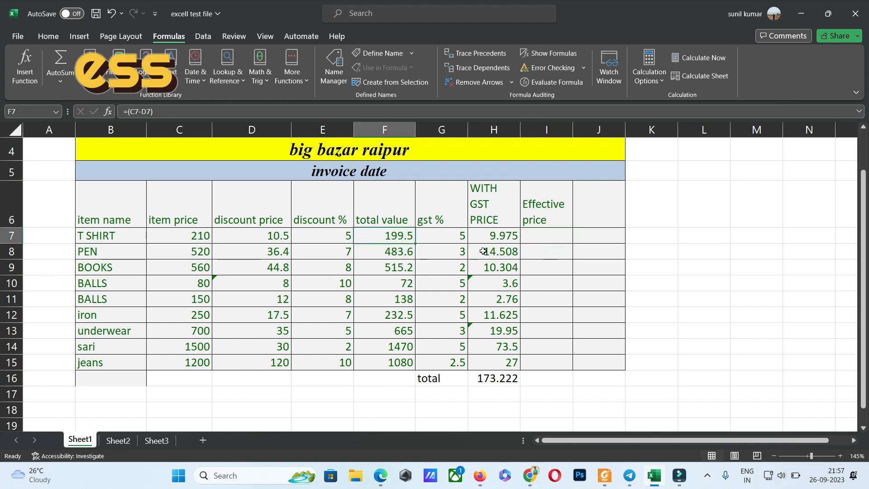
{"action": "left_click", "coordinate": [542, 233]}
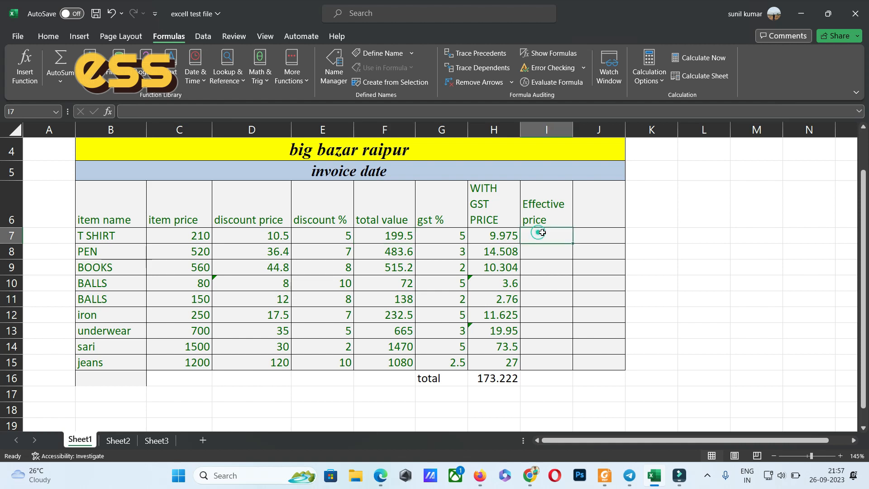
{"action": "type", "text": "=("}
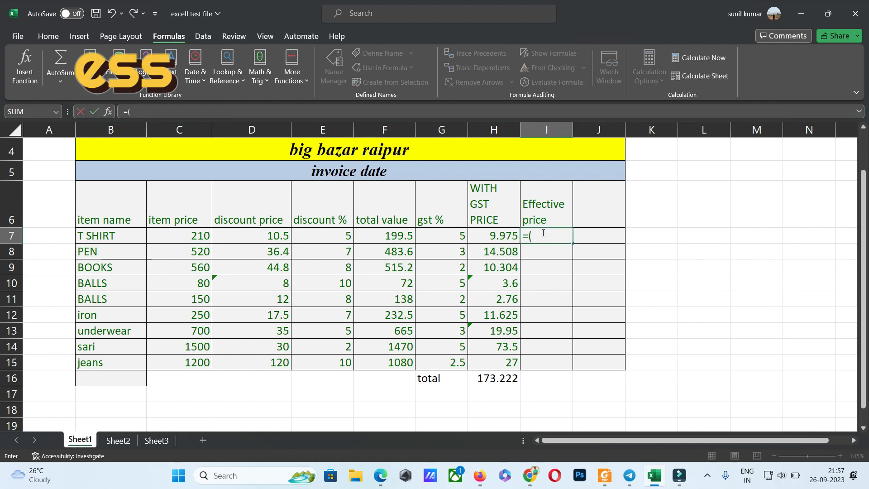
{"action": "left_click", "coordinate": [399, 233]}
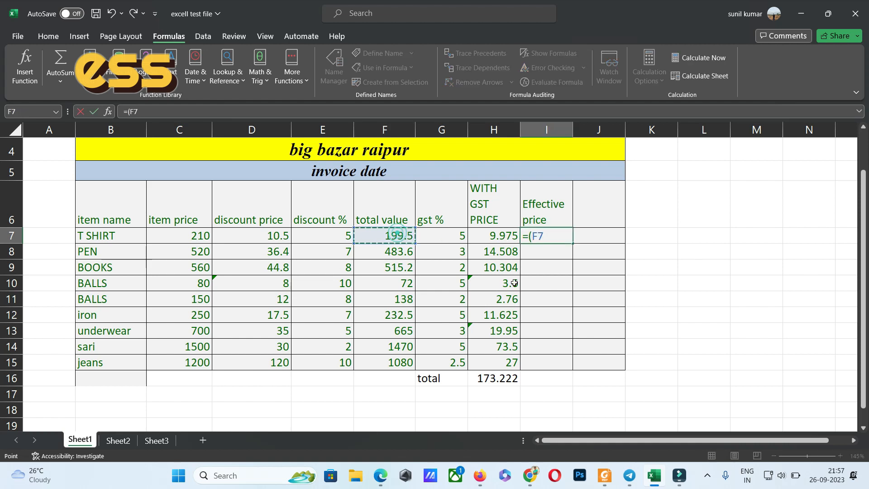
{"action": "type", "text": "+"}
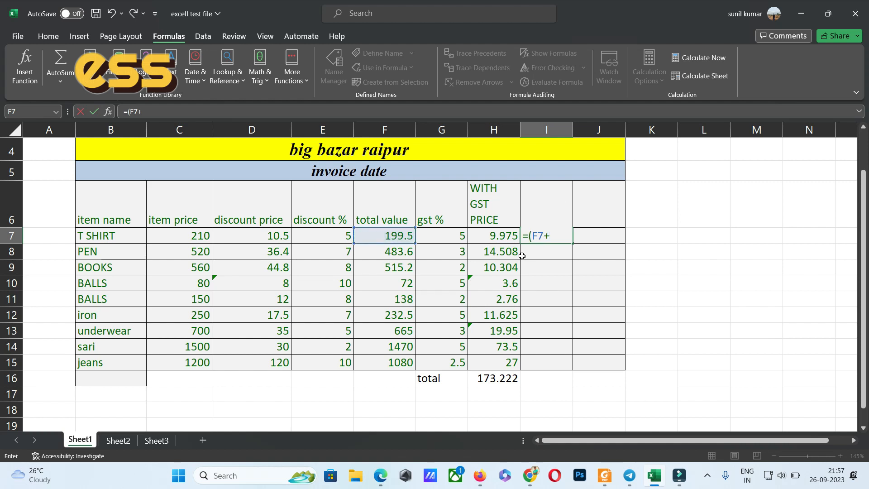
{"action": "left_click", "coordinate": [497, 237]}
{"action": "type", "text": ")"}
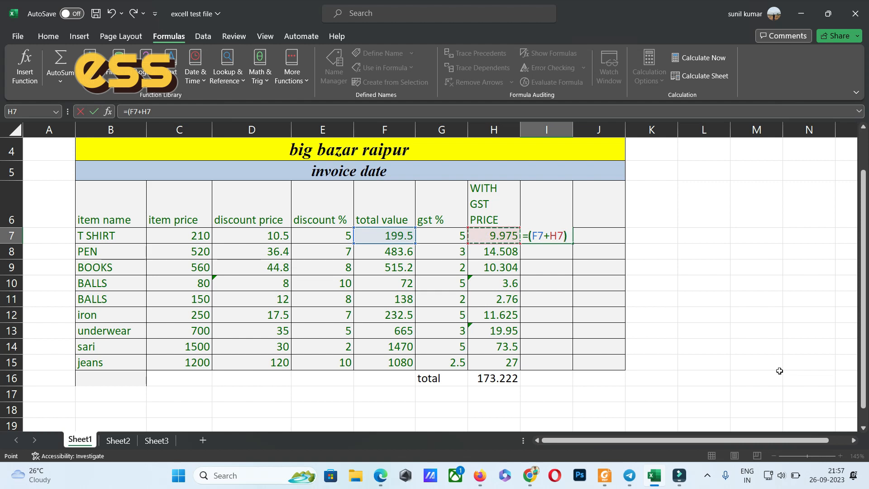
{"action": "key", "text": "Return"}
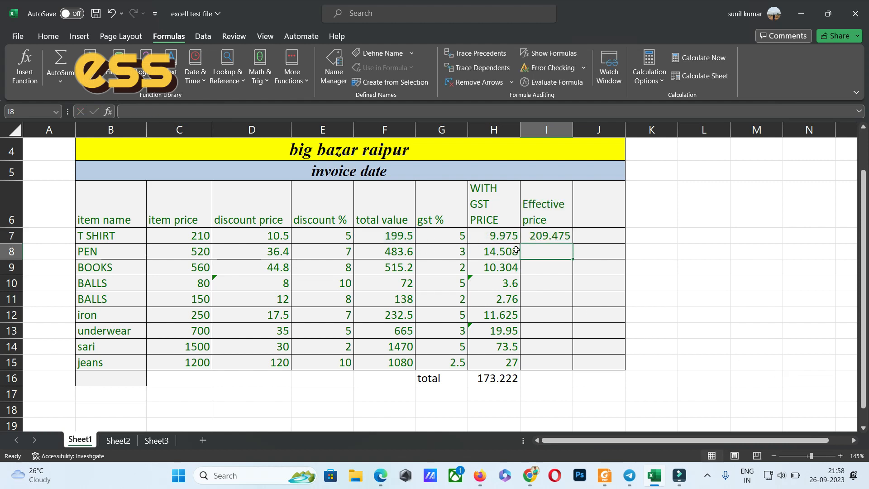
Copy the effective price formula from I7 to cells I8:I15 and check the result in the jeans row.
{"action": "left_click", "coordinate": [555, 234]}
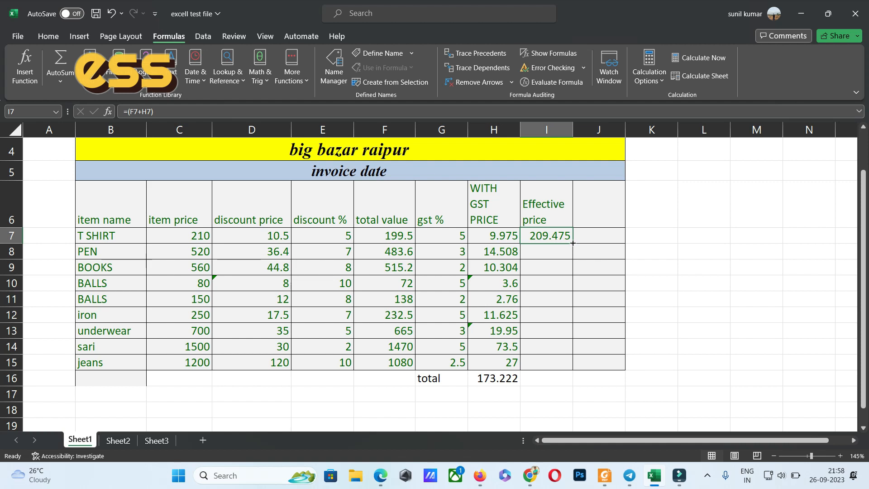
{"action": "key", "text": "ctrl+c"}
{"action": "left_click_drag", "start_coordinate": [553, 249], "coordinate": [556, 367]}
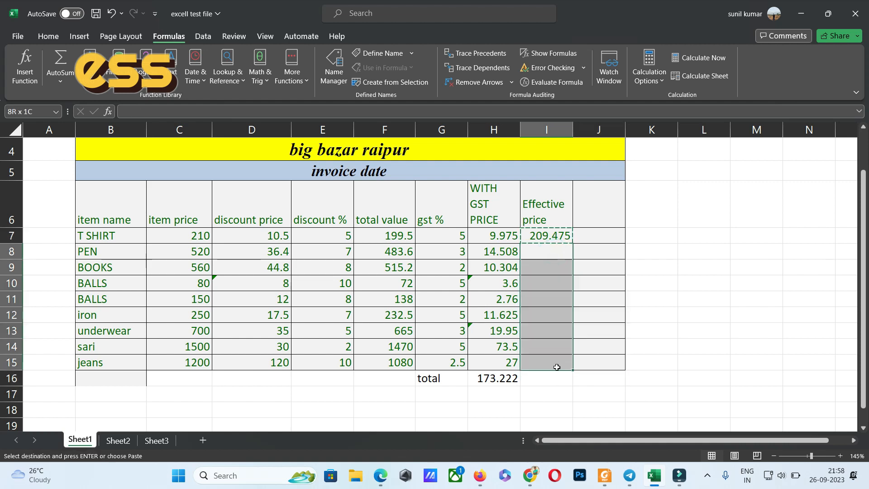
{"action": "key", "text": "ctrl+v"}
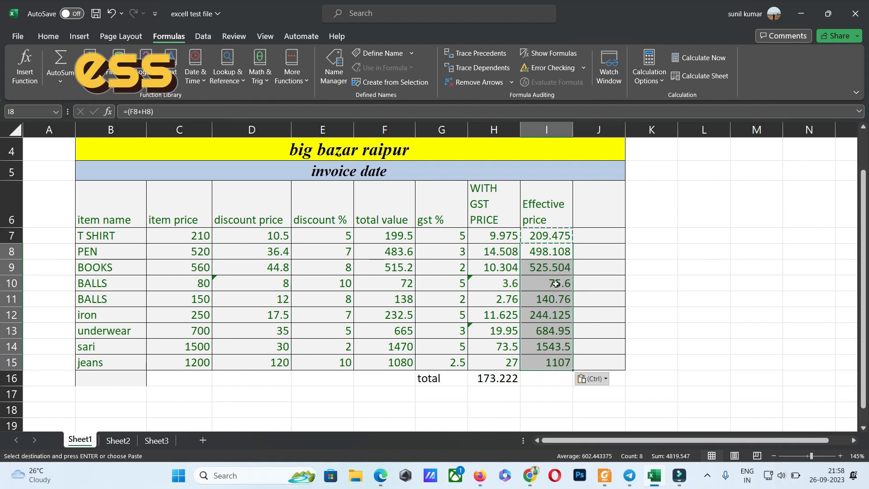
{"action": "left_click", "coordinate": [183, 364]}
{"action": "left_click", "coordinate": [554, 364]}
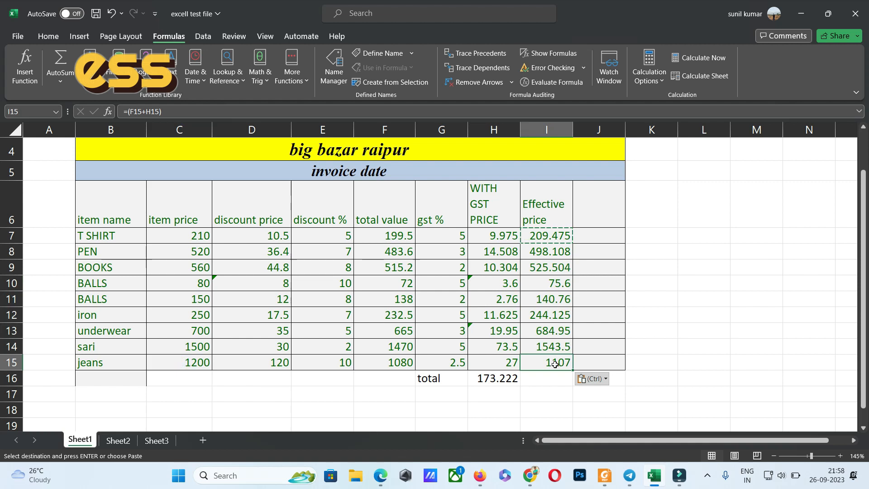
Sum the Effective price values I7:I15 into cell I16 with AutoSum and check the resulting formula.
{"action": "left_click", "coordinate": [549, 379]}
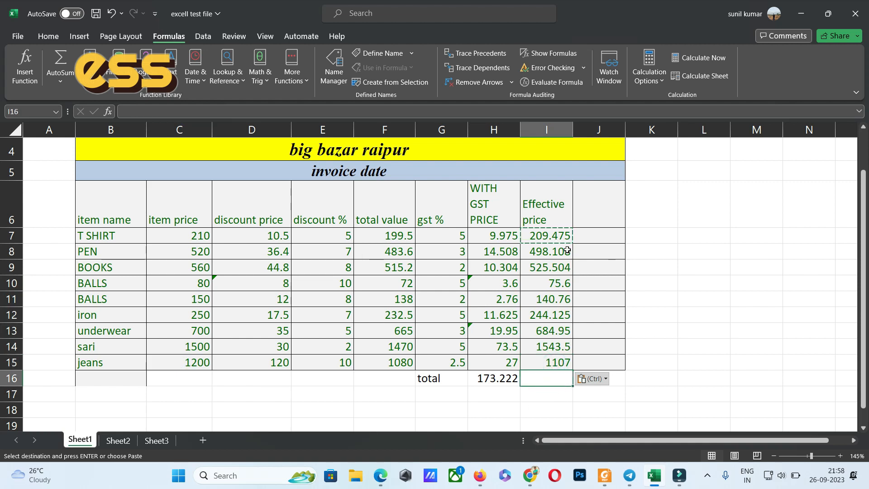
{"action": "left_click_drag", "start_coordinate": [556, 237], "coordinate": [545, 361]}
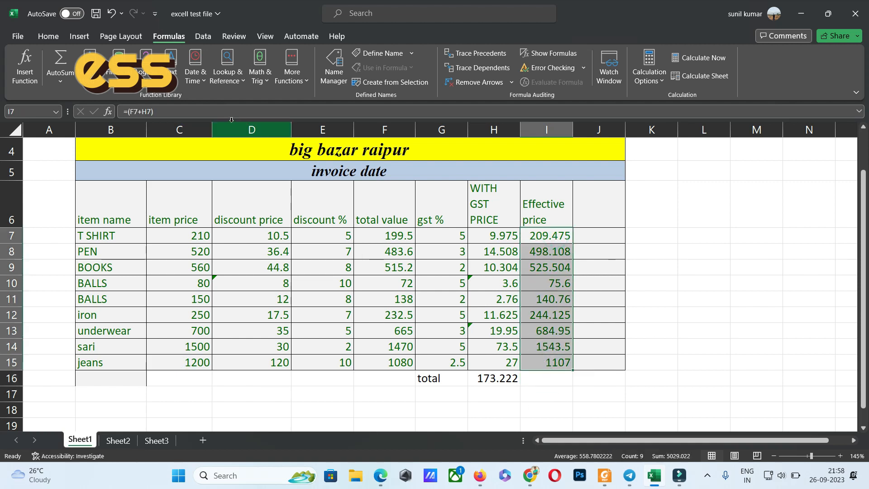
{"action": "left_click", "coordinate": [60, 61]}
{"action": "left_click", "coordinate": [540, 383]}
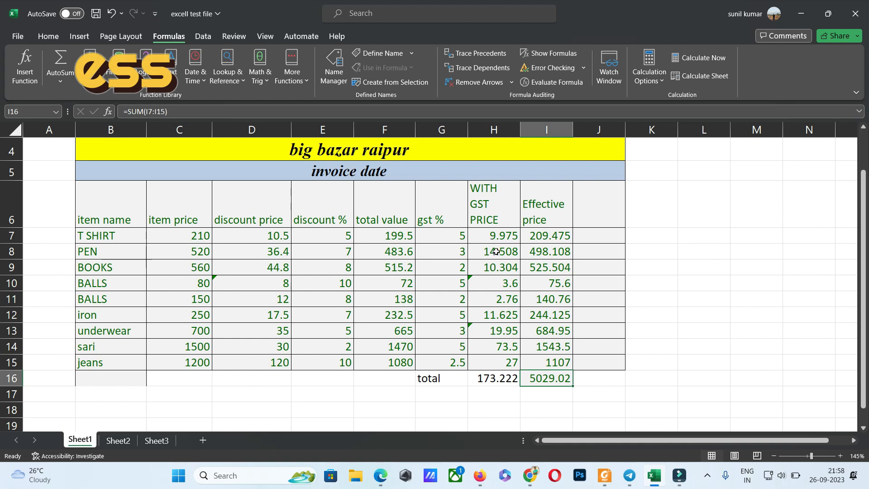
Review the whole invoice table, examining the total value formula and GST rate in the T SHIRT row.
{"action": "scroll", "coordinate": [495, 252], "scroll_direction": "down", "scroll_amount": 1}
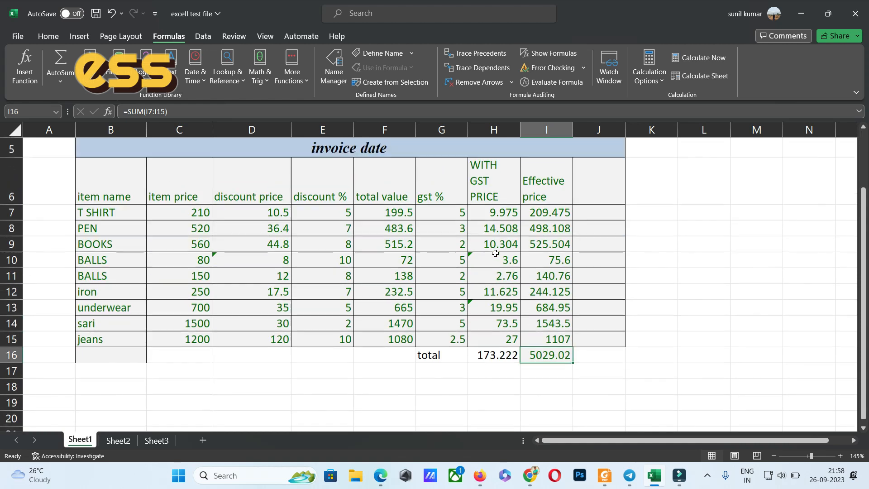
{"action": "scroll", "coordinate": [495, 253], "scroll_direction": "up", "scroll_amount": 1}
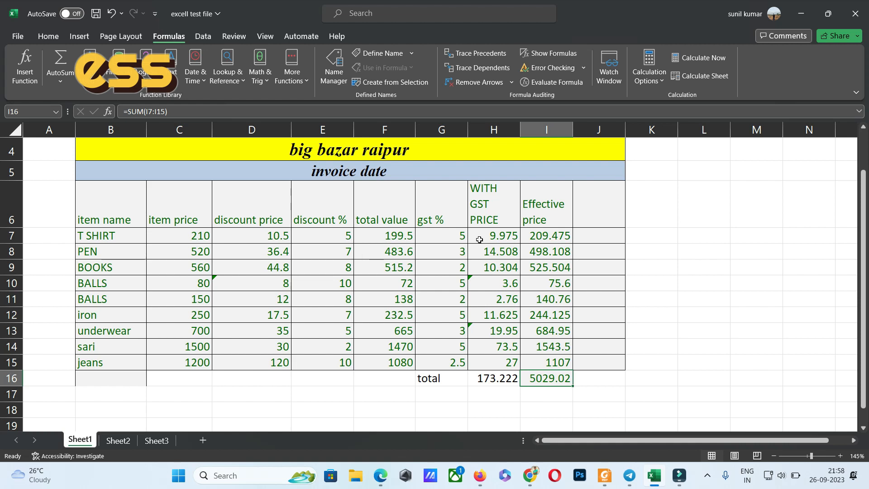
{"action": "scroll", "coordinate": [487, 269], "scroll_direction": "up", "scroll_amount": 1}
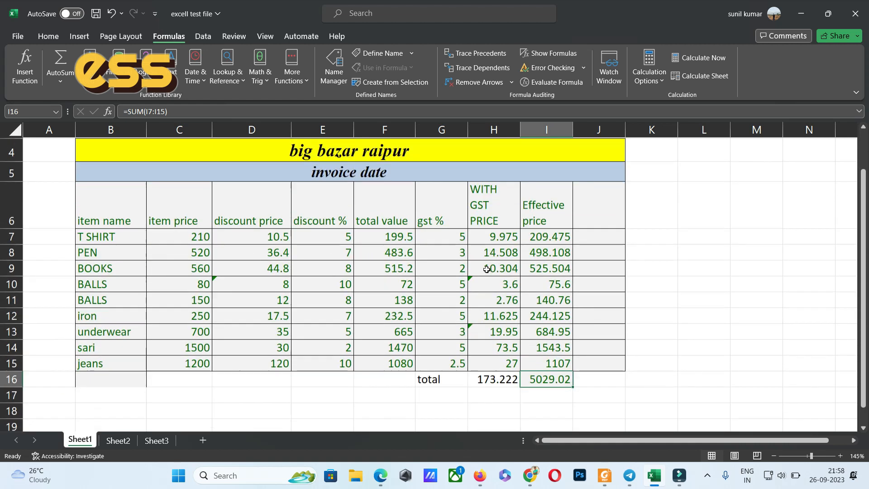
{"action": "scroll", "coordinate": [466, 267], "scroll_direction": "down", "scroll_amount": 1, "text": "ctrl"}
{"action": "double_click", "coordinate": [358, 268]}
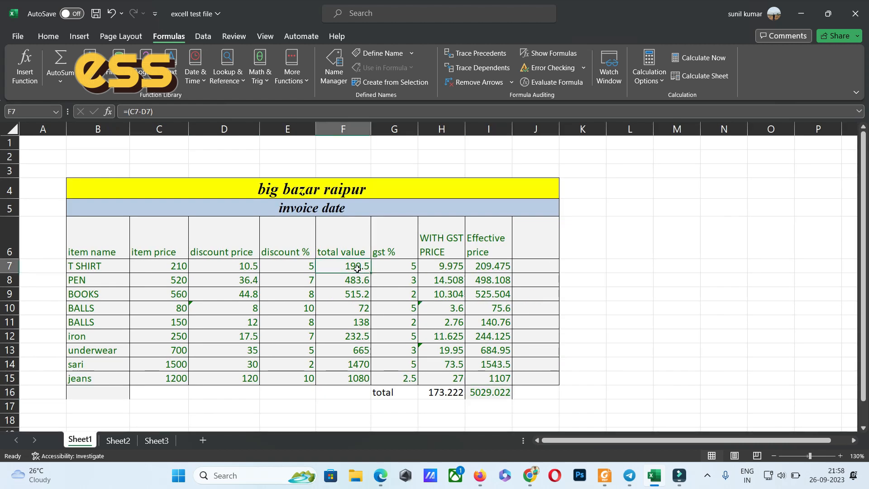
{"action": "left_click", "coordinate": [396, 265]}
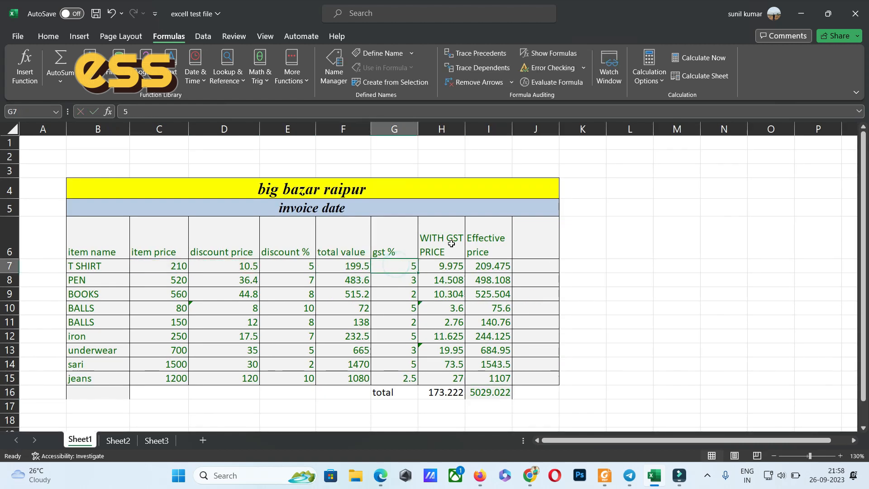